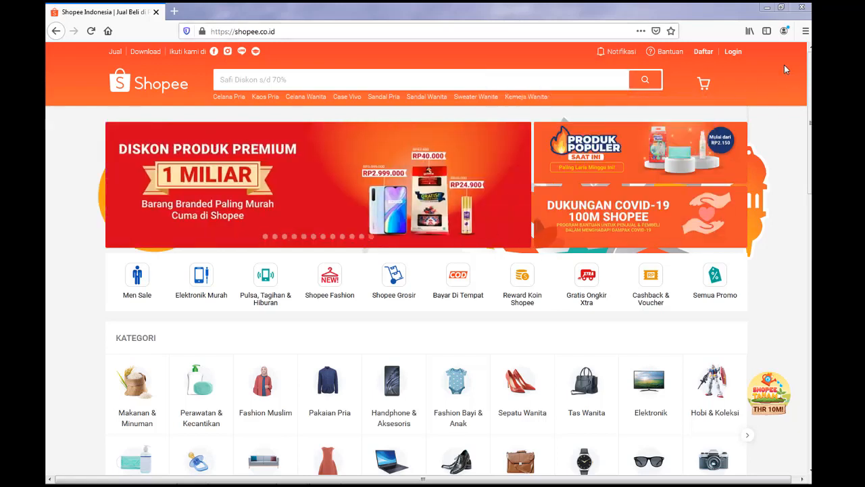
Log in to Shopee by entering the account's login name and password.
click(734, 52)
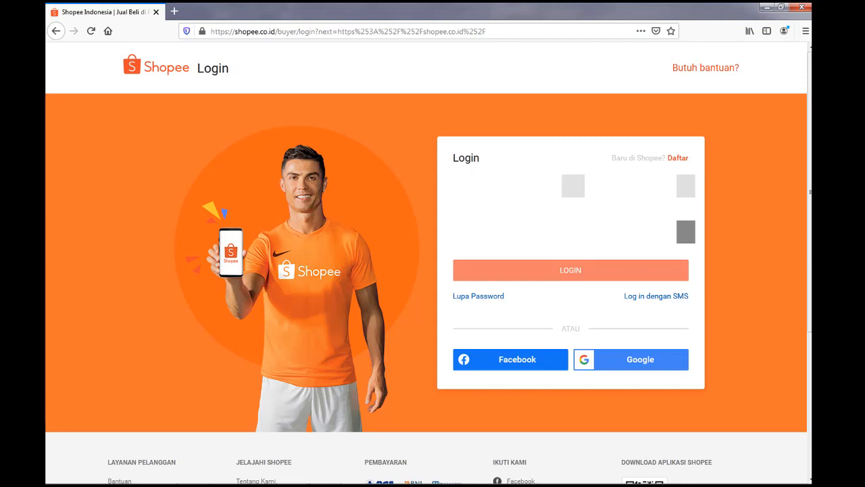
text(*)
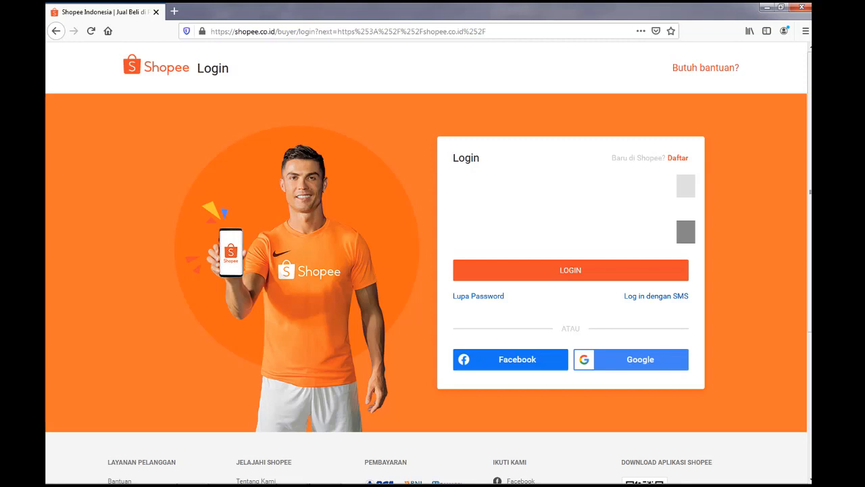
click(588, 270)
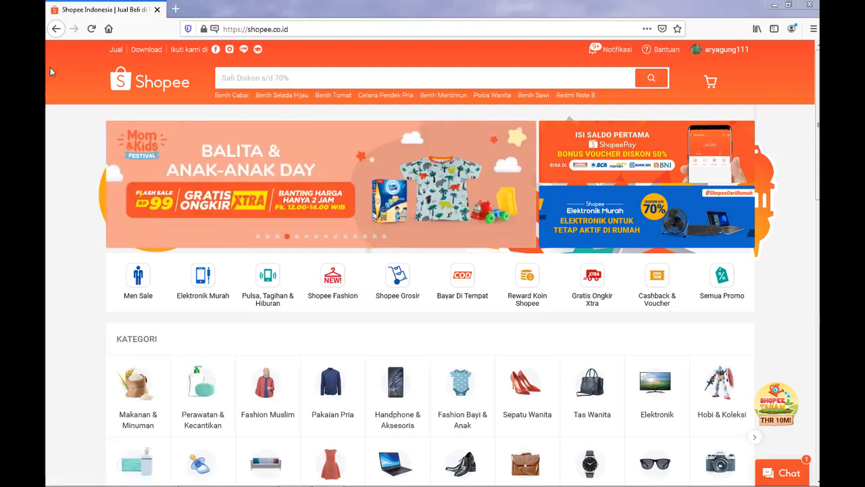
Search the marketplace for "tanaman air".
click(287, 77)
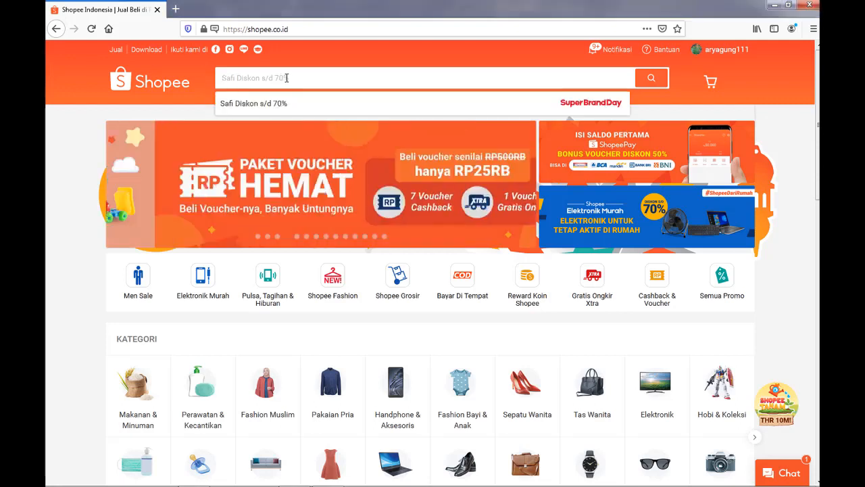
text(tan)
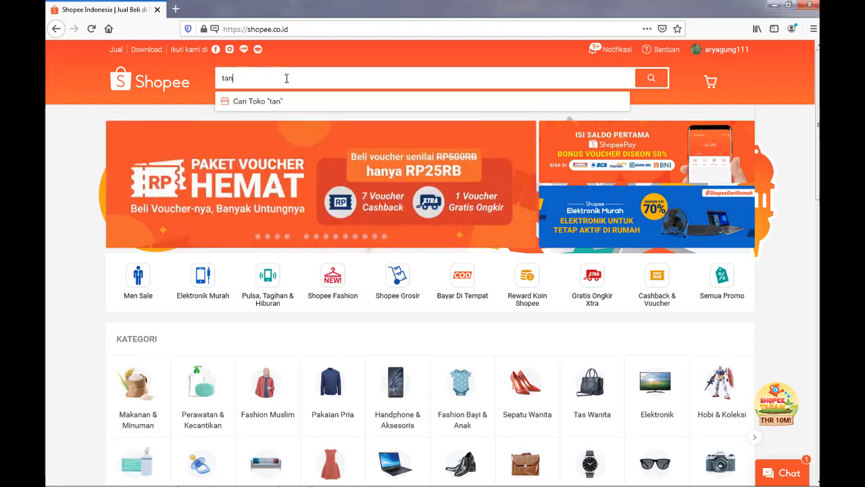
text(aman)
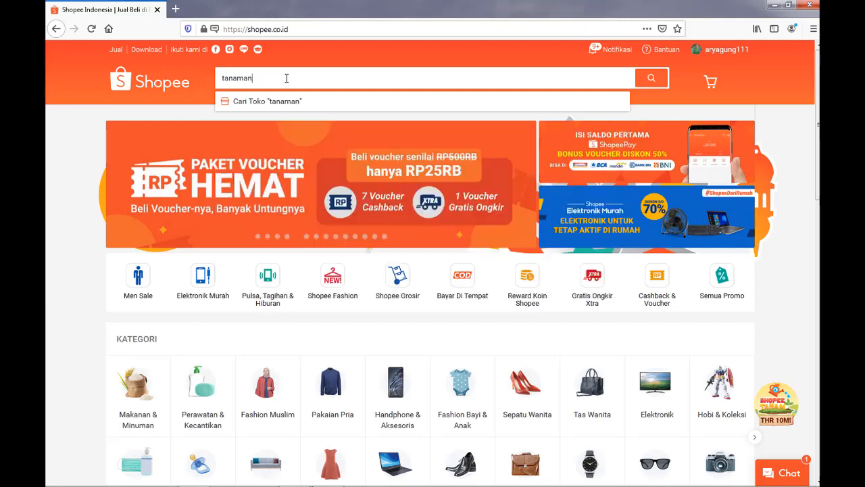
text( air)
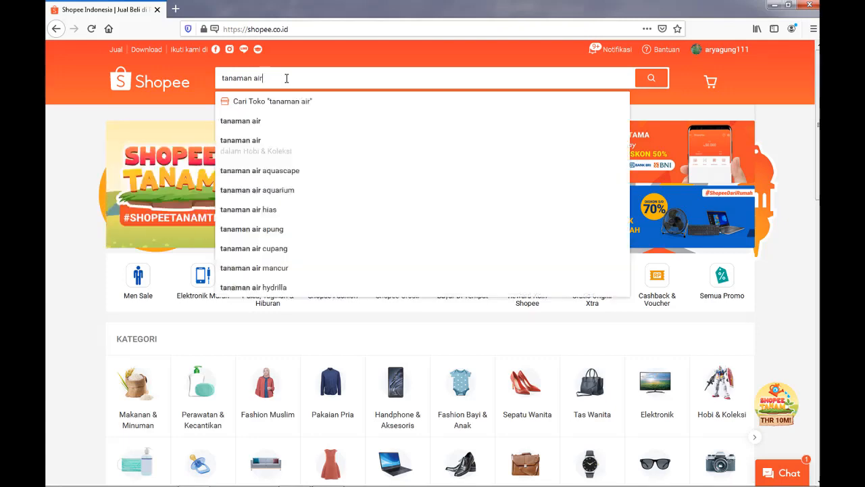
click(651, 78)
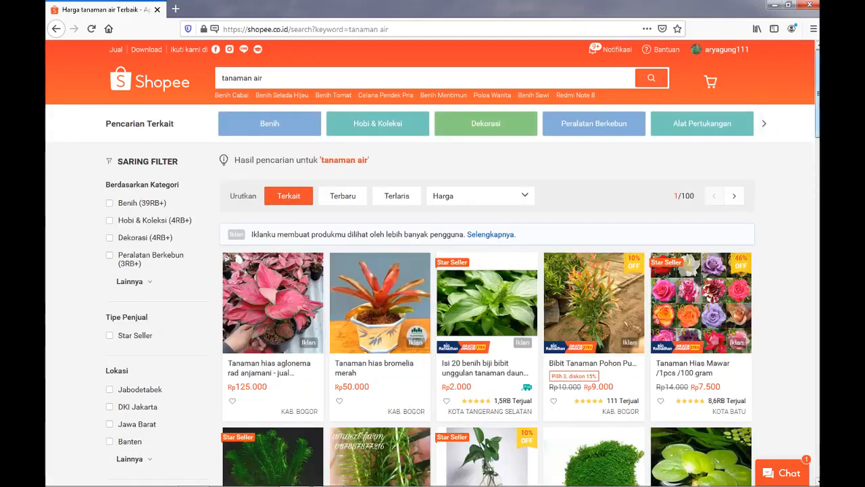
Look through the product listings and prices in the tanaman air search results.
scroll(347, 307, down, 2)
scroll(379, 287, down, 2)
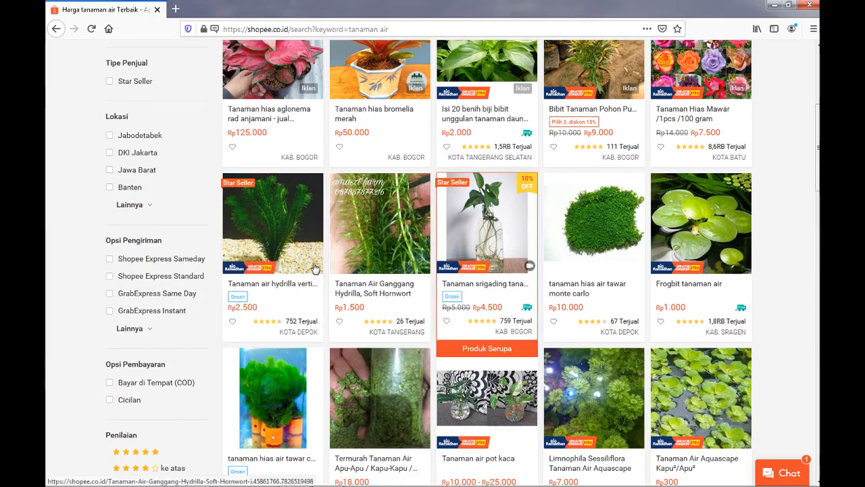
scroll(588, 257, down, 3)
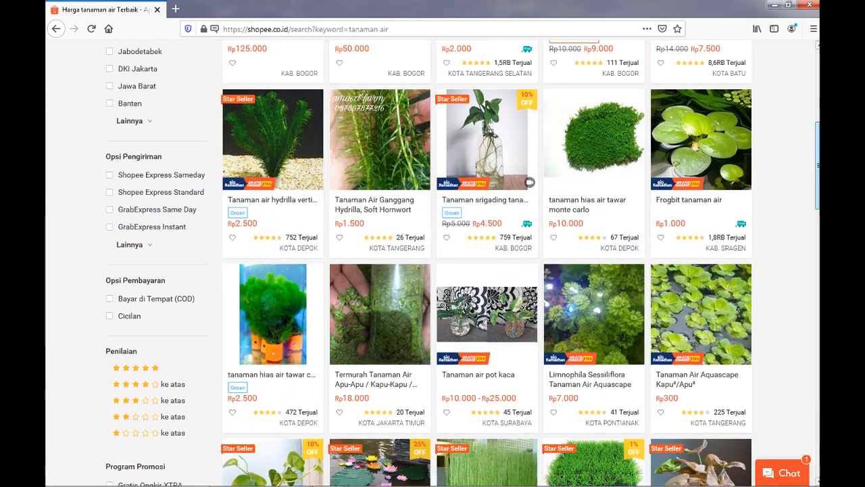
scroll(588, 257, down, 5)
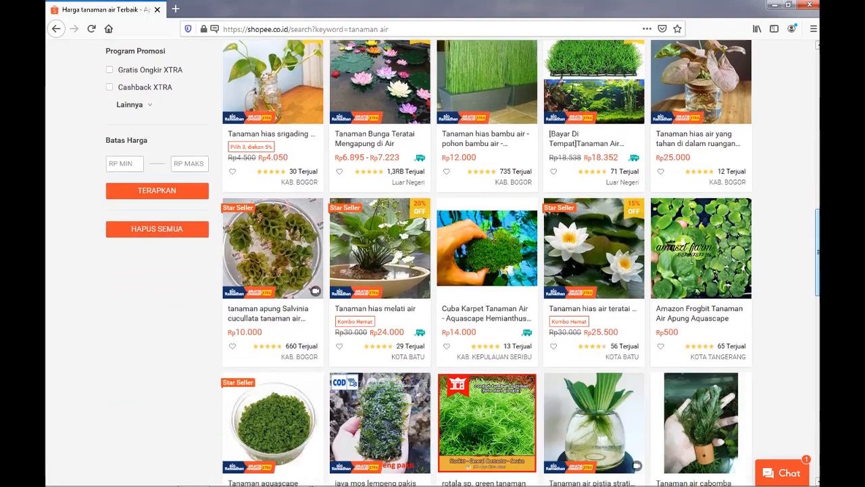
drag(817, 252, 818, 93)
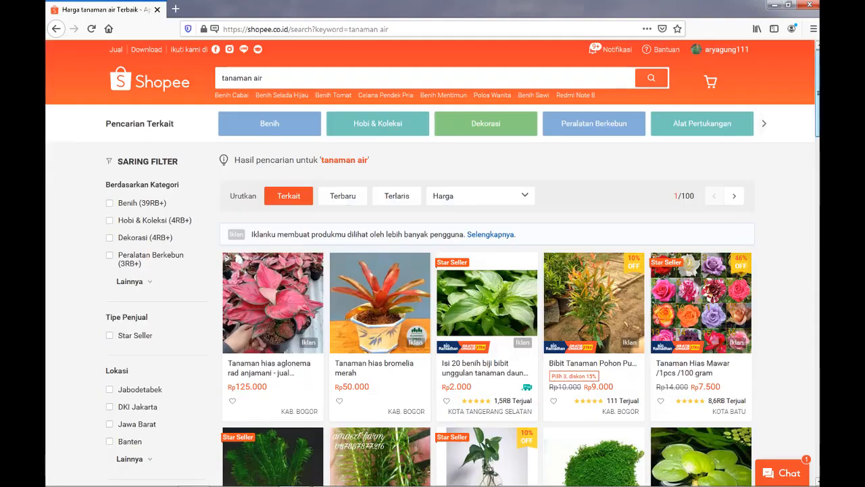
scroll(432, 263, down, 2)
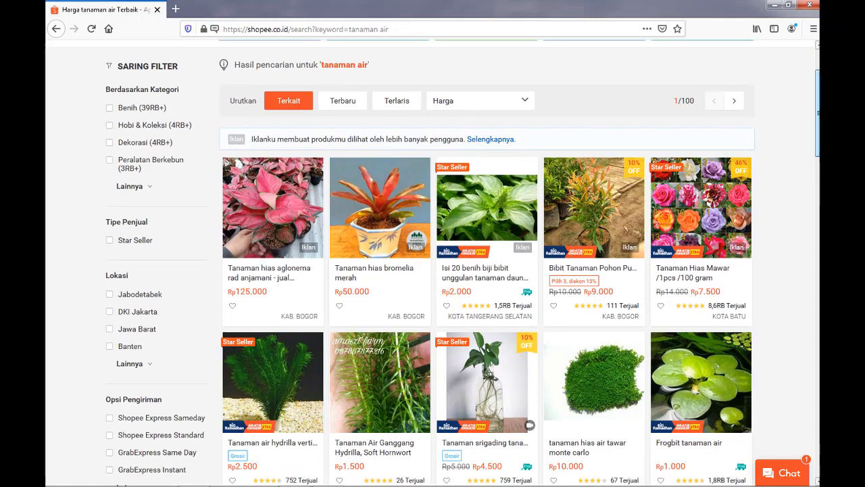
scroll(551, 136, up, 2)
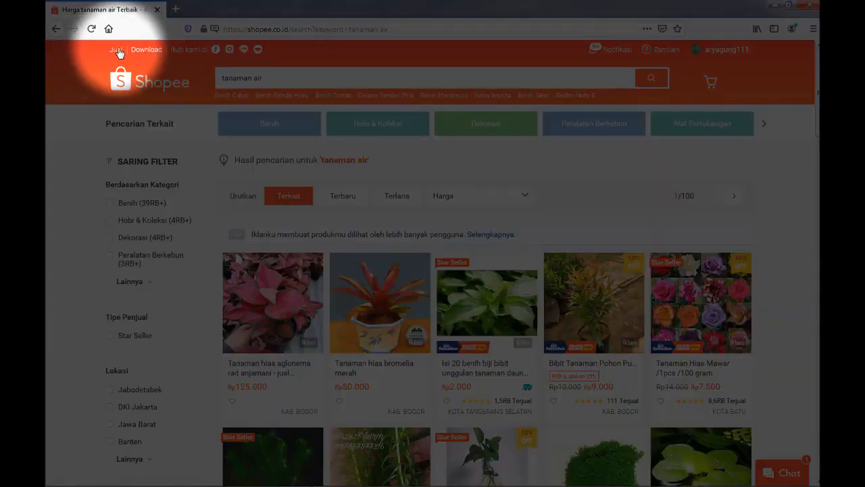
Open the Seller Centre, confirm the Akun Utama activation notice and go to the Produk Saya page.
click(113, 51)
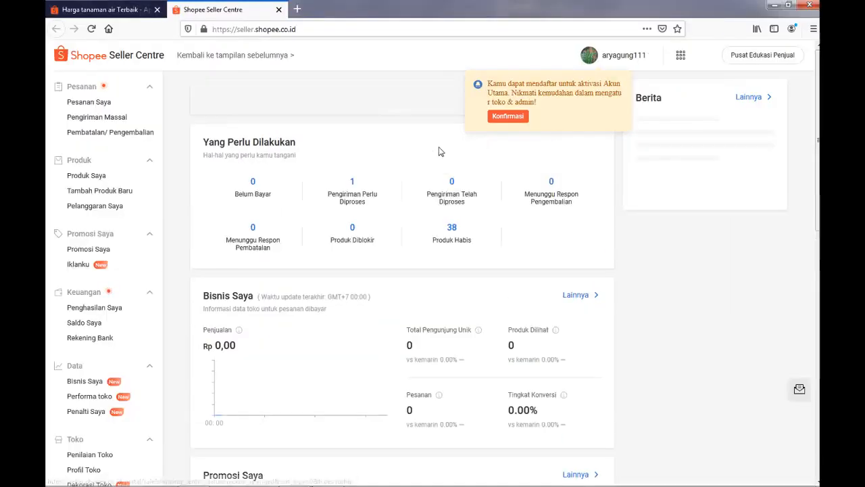
click(511, 117)
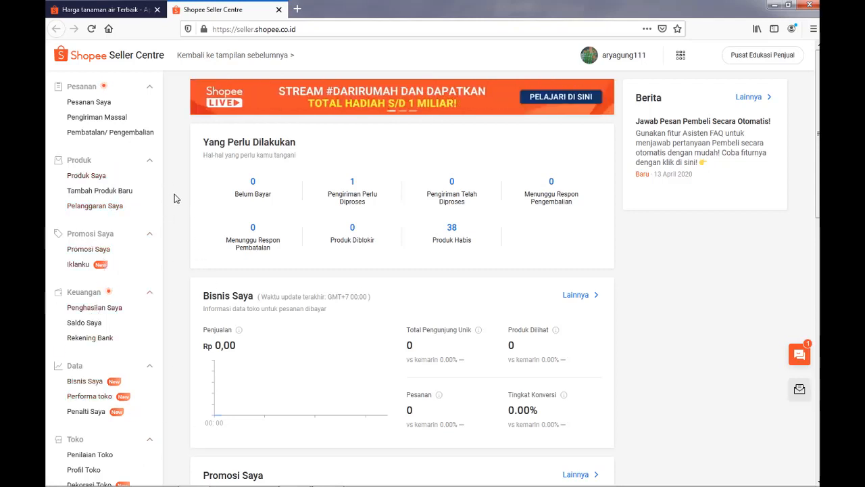
click(88, 177)
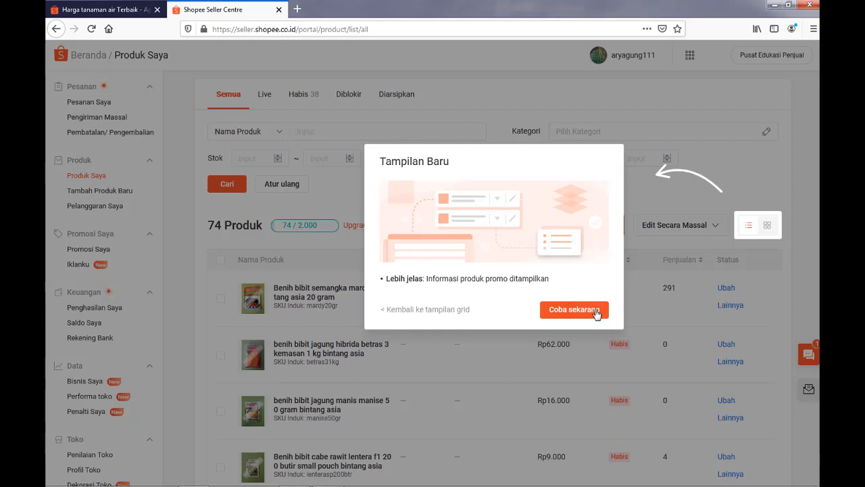
Accept the new product display, dismiss the grid and list view hints, and look over the shop's products in list view.
click(574, 310)
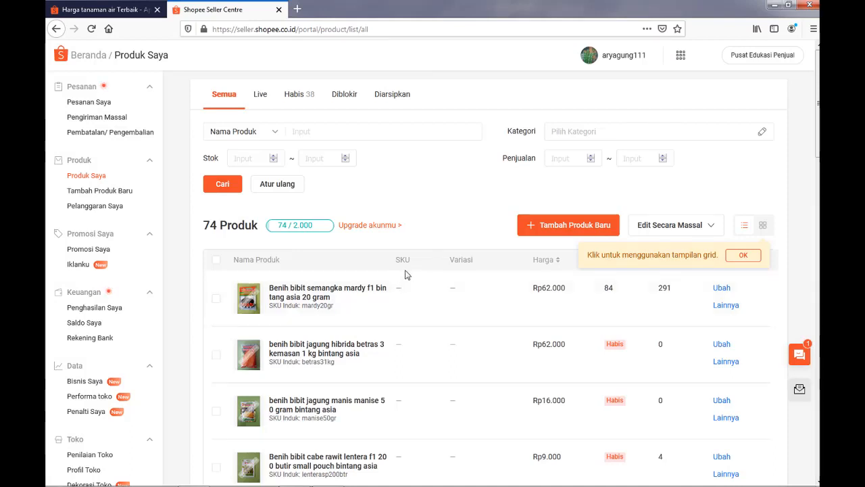
click(748, 263)
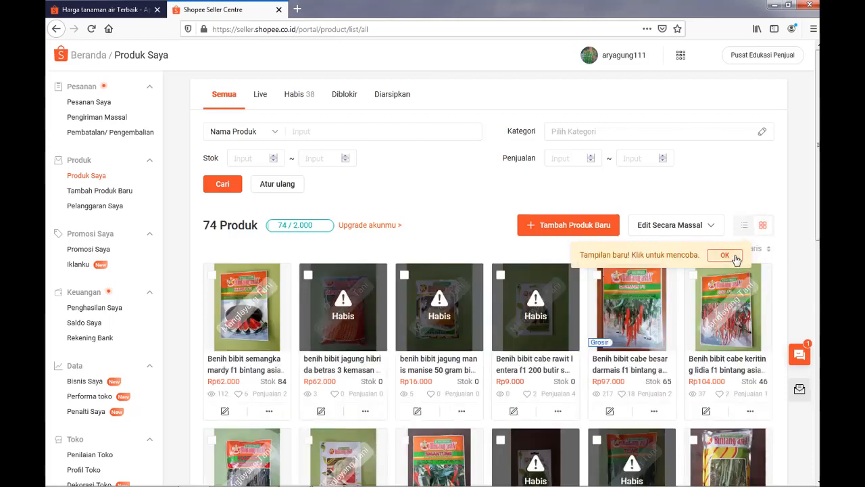
click(724, 256)
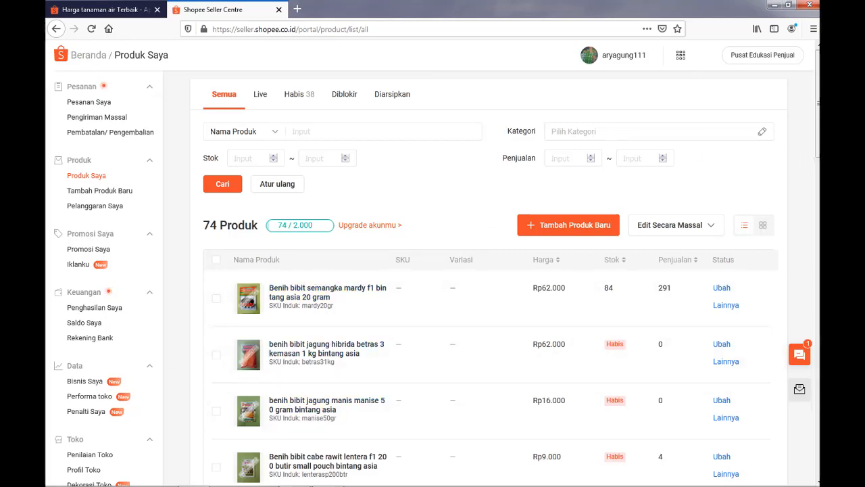
scroll(809, 152, down, 3)
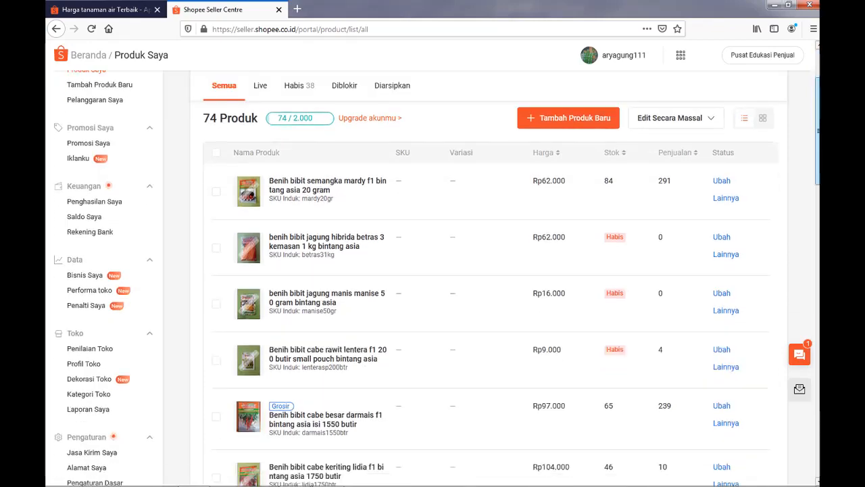
scroll(486, 284, up, 3)
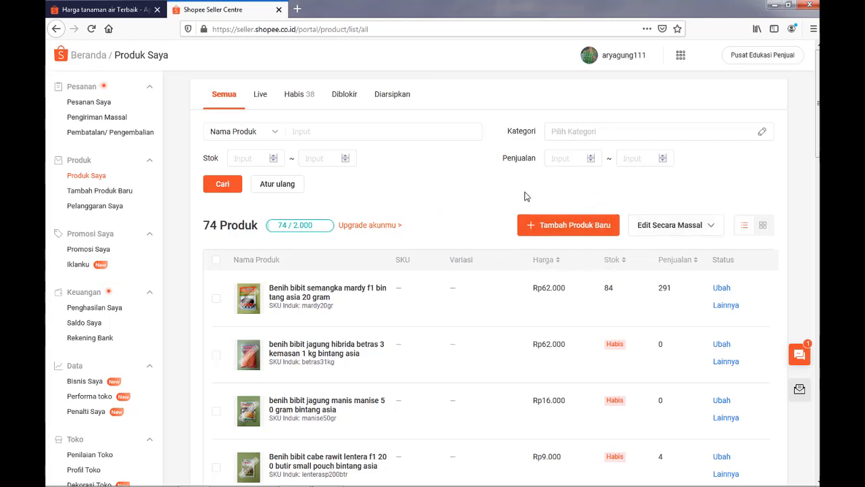
Start adding a new product and name it "tanaman air hydrillia atau elodea densa untuk aquascape".
click(584, 230)
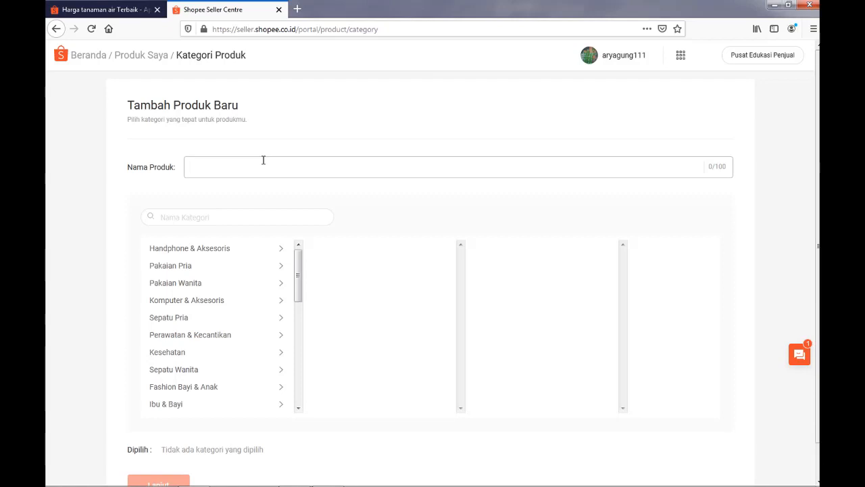
text(naman air hydril)
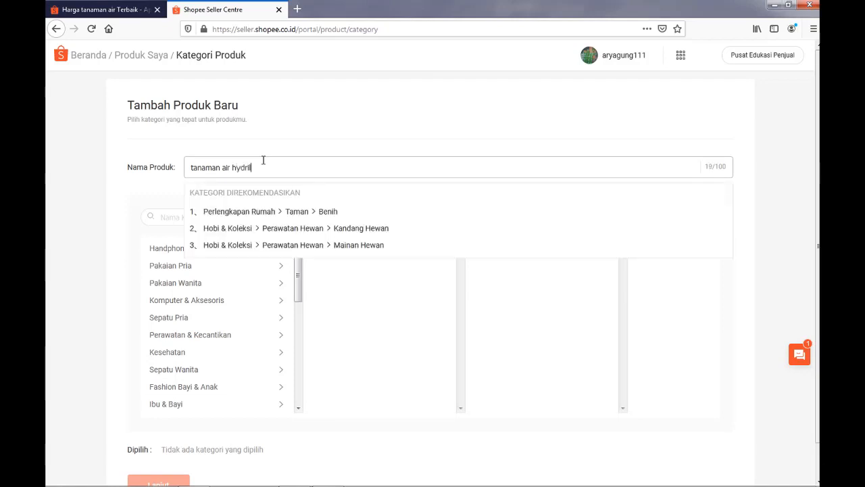
text(a)
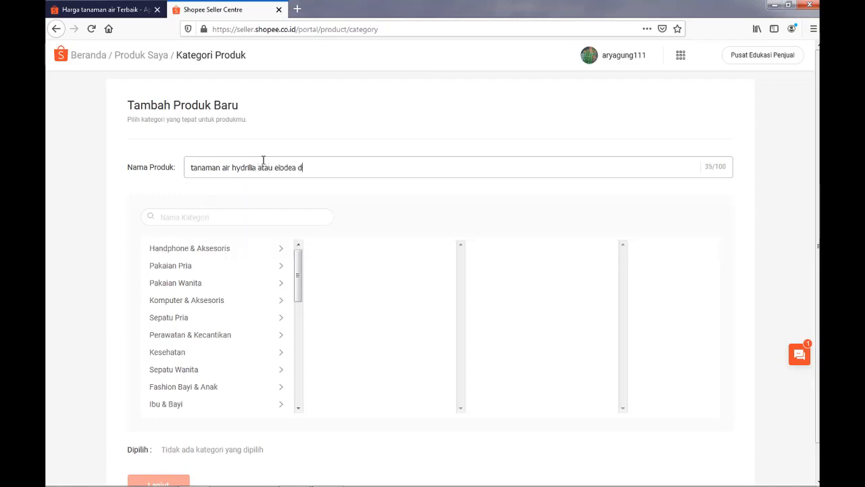
text( atau elodea densa )
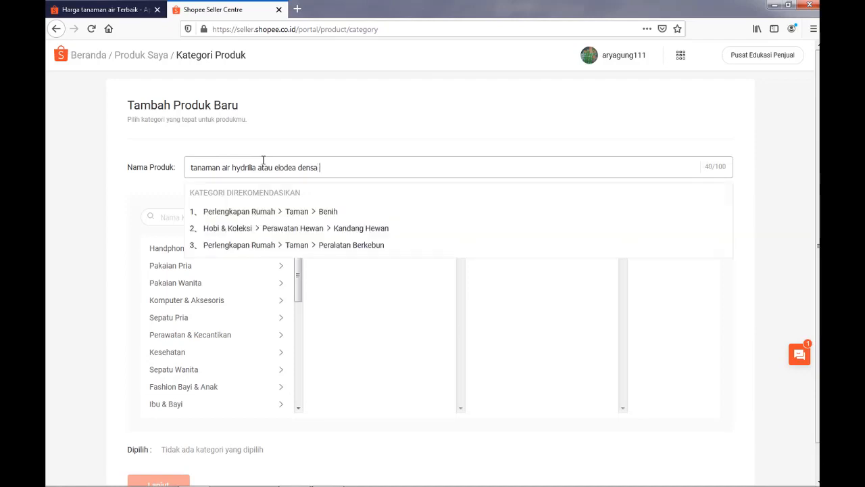
text(untuk a)
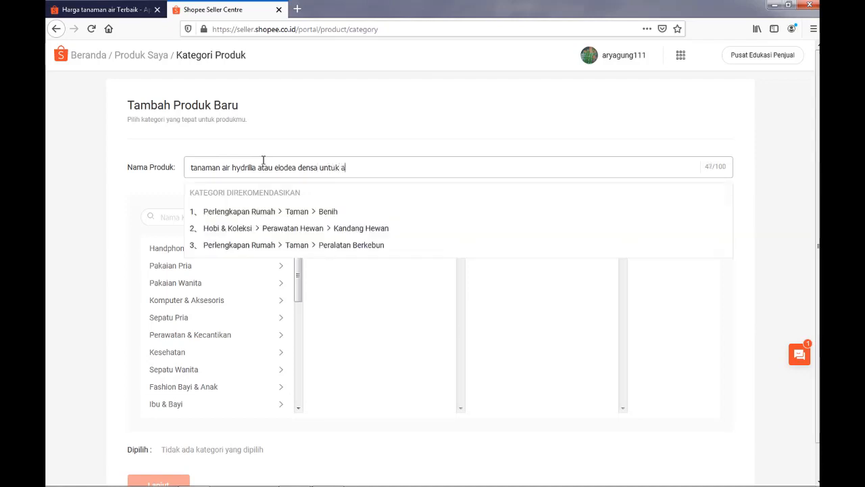
text(quascape)
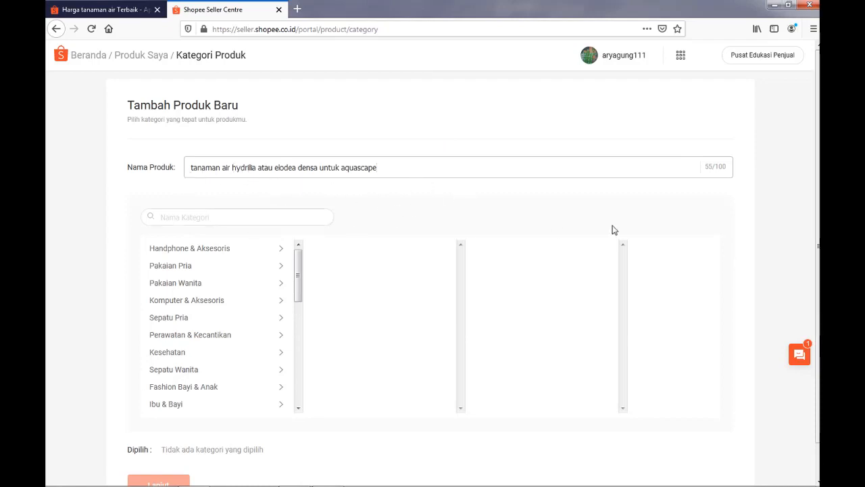
Set the product category to Hobi & Koleksi > Hobby Lainnya.
scroll(419, 252, down, 1)
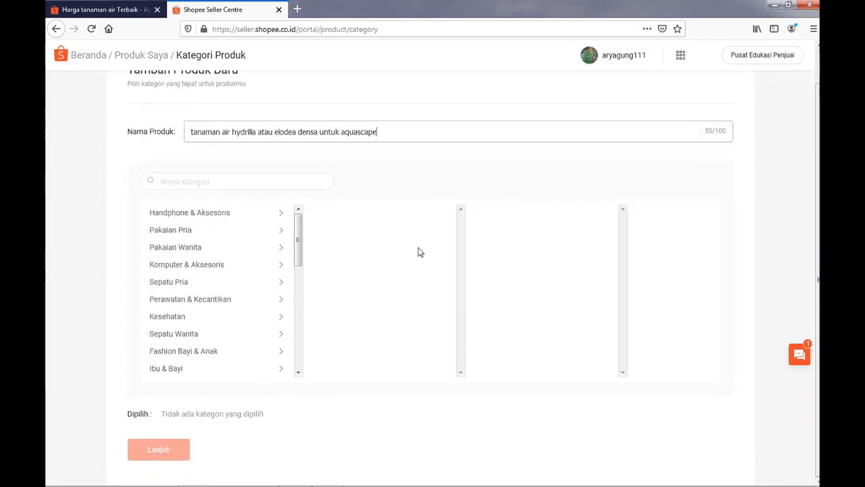
drag(300, 258, 301, 336)
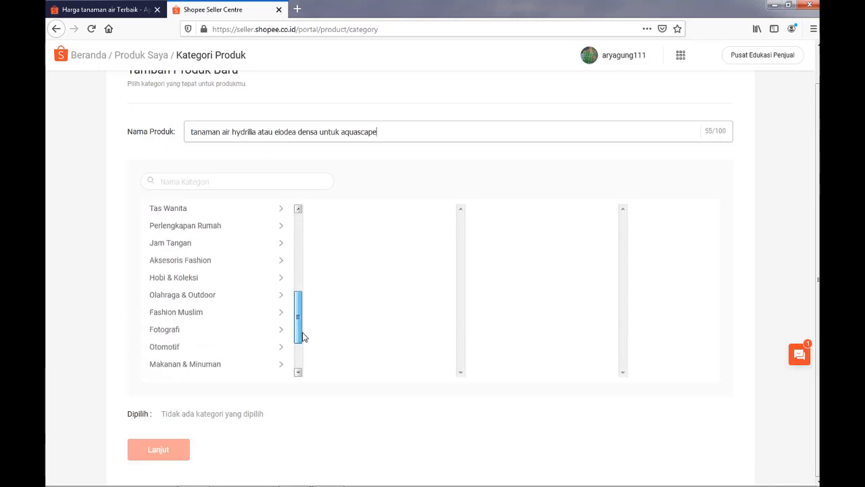
click(279, 276)
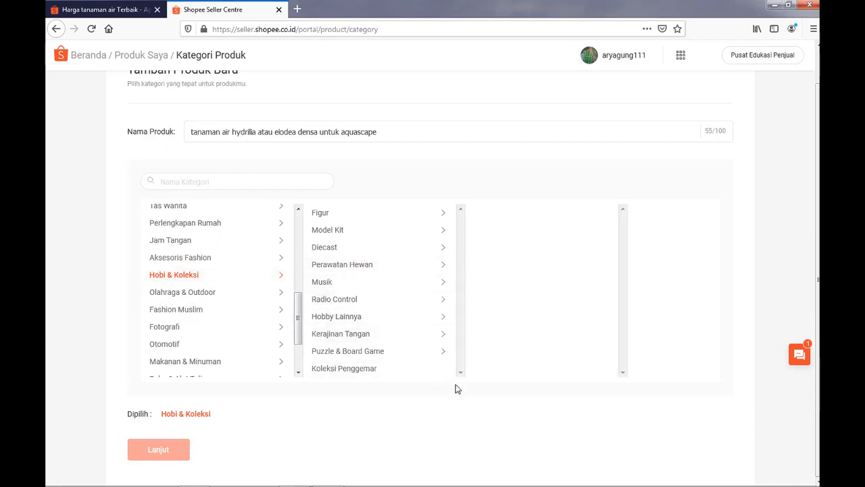
click(446, 323)
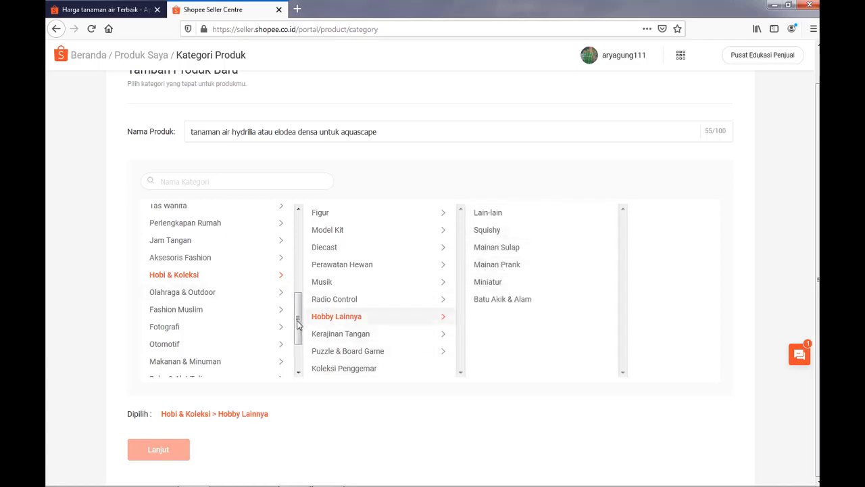
Try Perlengkapan Rumah > Dekorasi and Serba Serbi as the product category.
drag(298, 323, 304, 360)
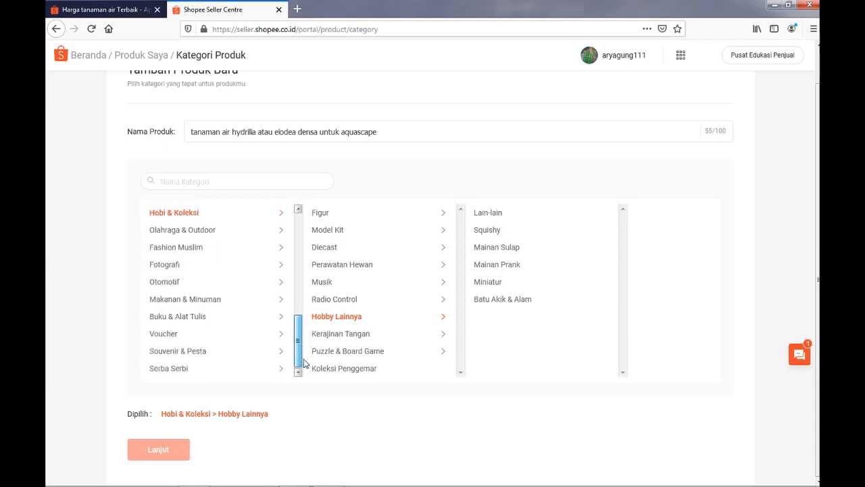
drag(304, 362, 328, 237)
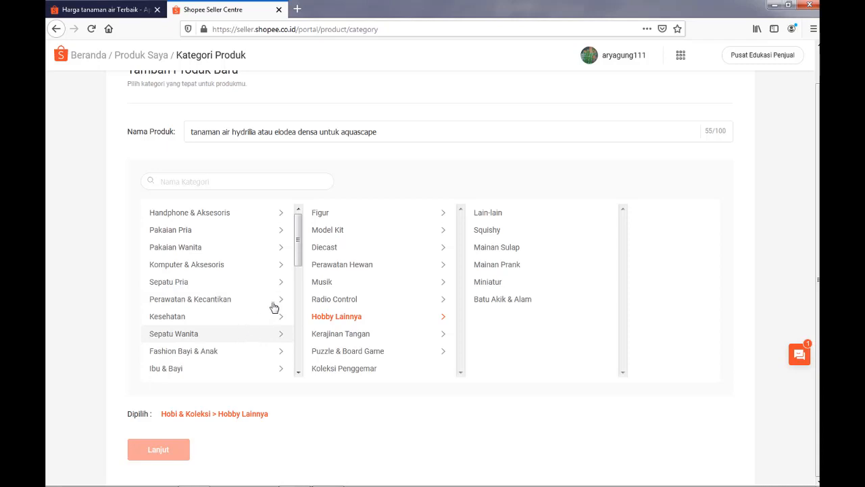
drag(301, 255, 300, 316)
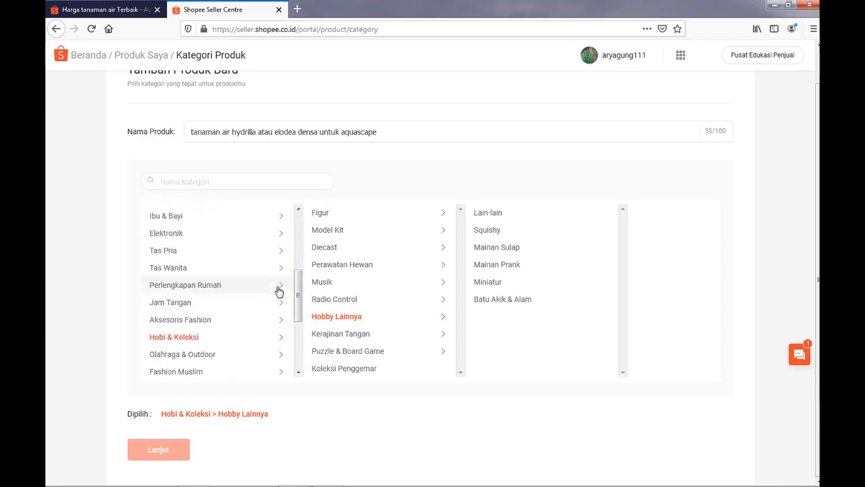
click(278, 290)
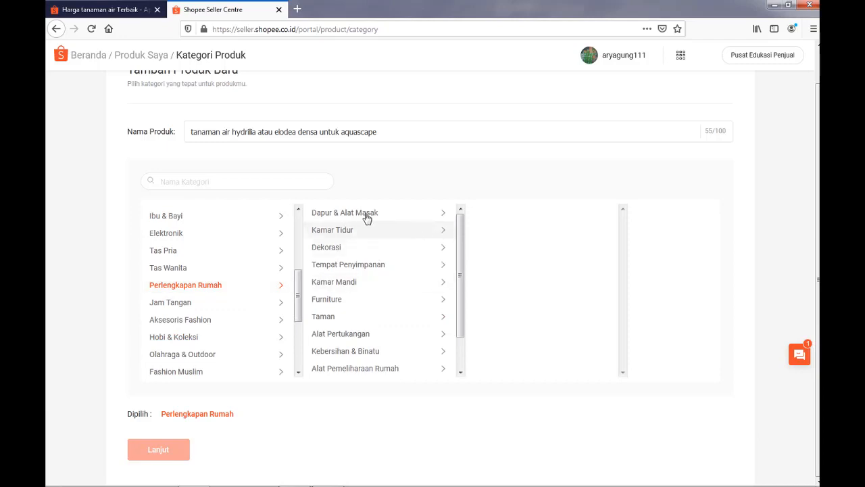
mouse_move(457, 273)
mouse_down()
mouse_move(462, 317)
mouse_move(464, 261)
mouse_up()
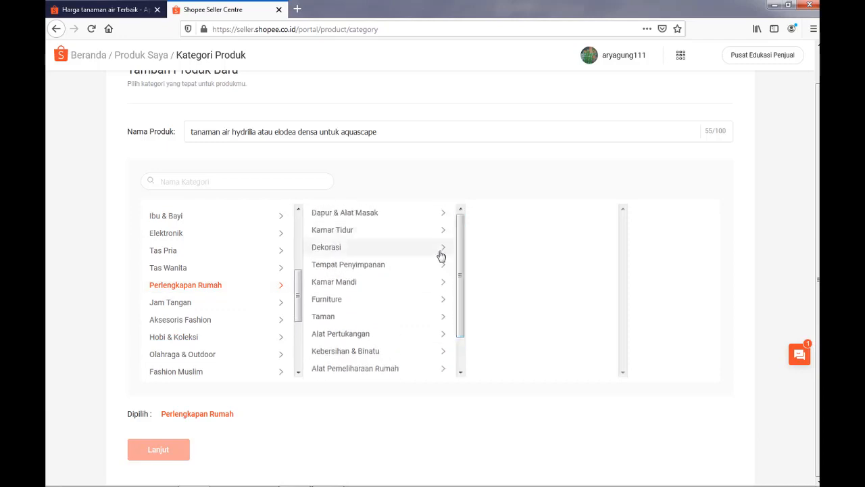
click(440, 249)
drag(621, 262, 612, 330)
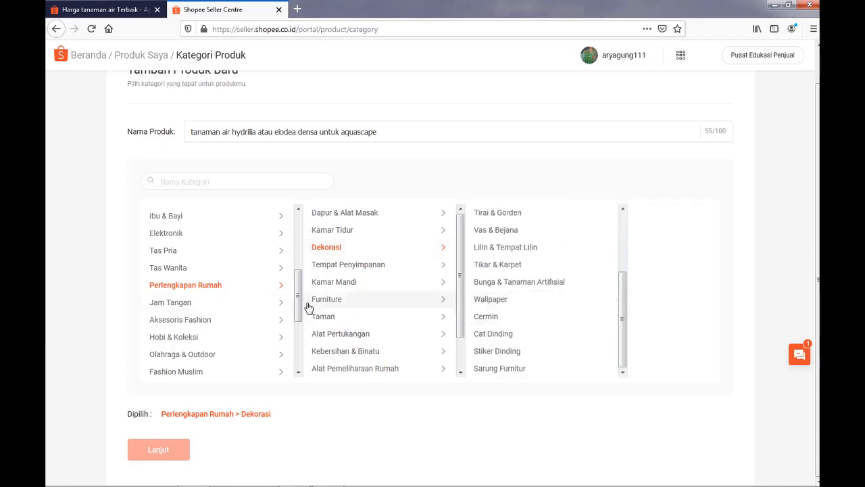
drag(302, 313, 301, 217)
click(267, 369)
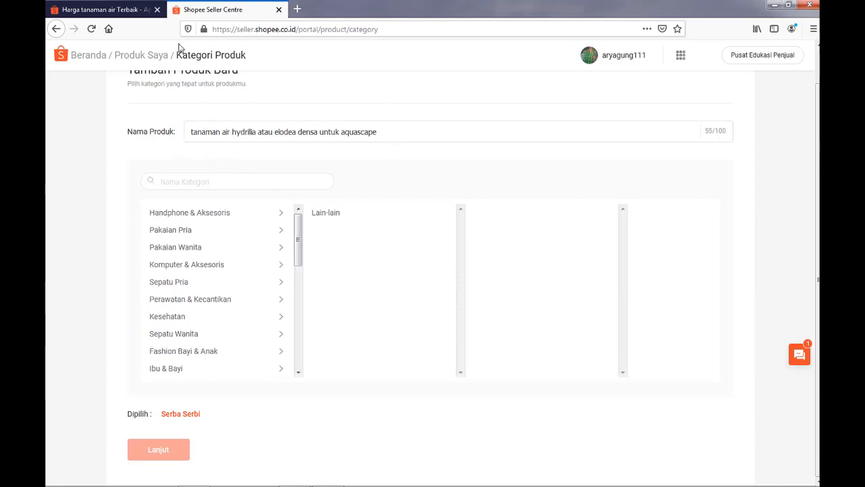
Open the aglonema plant listing from the "tanaman air" search results and check its category in the product specifications.
click(105, 10)
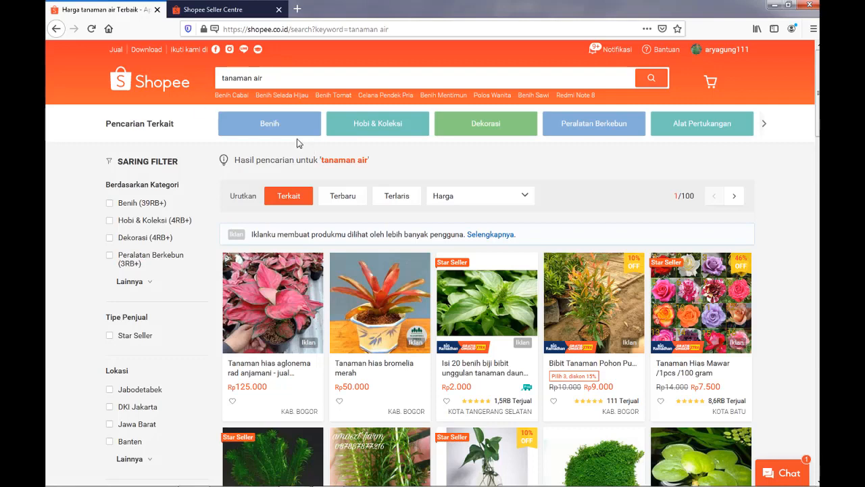
click(286, 363)
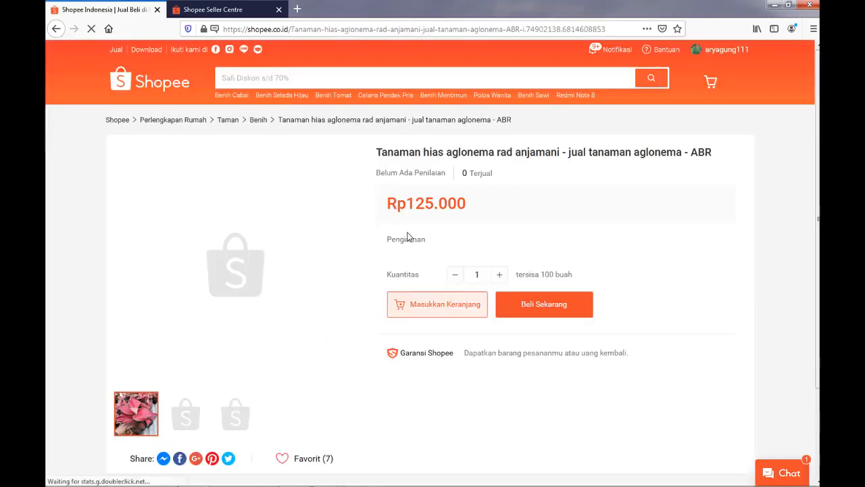
scroll(774, 159, down, 5)
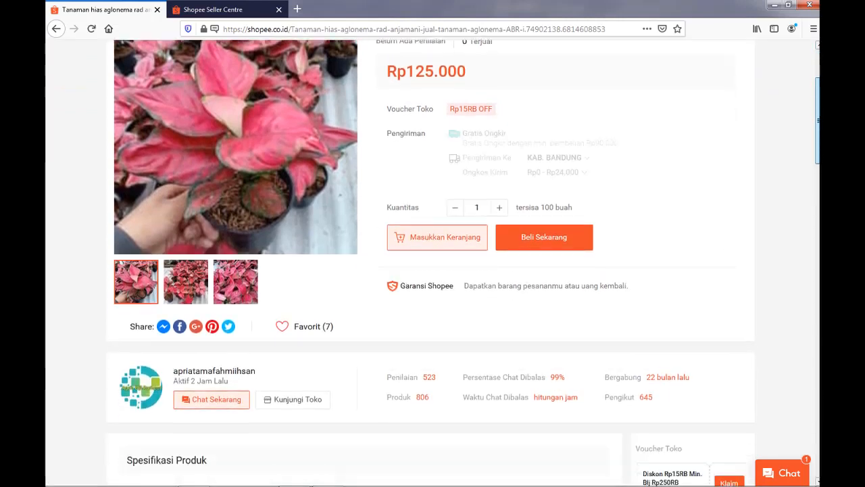
drag(817, 134, 818, 144)
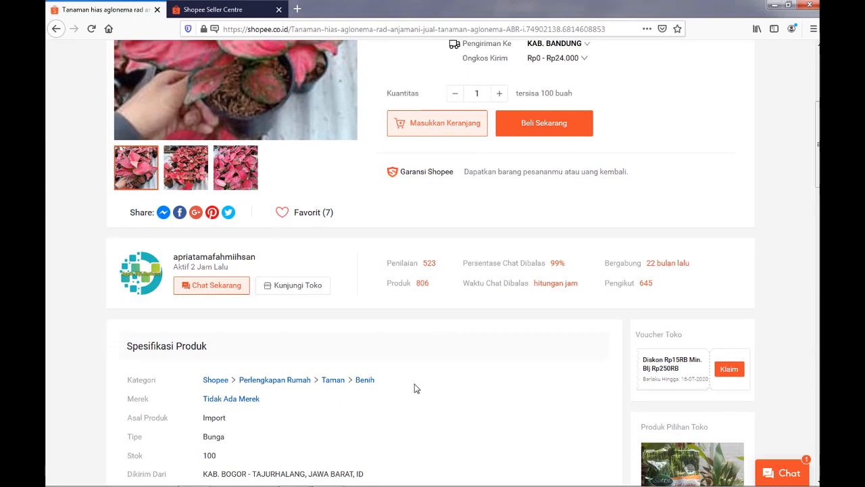
Back in the Seller Centre, set the product category to Perlengkapan Rumah > Taman > Benih and continue to the product details form.
click(215, 8)
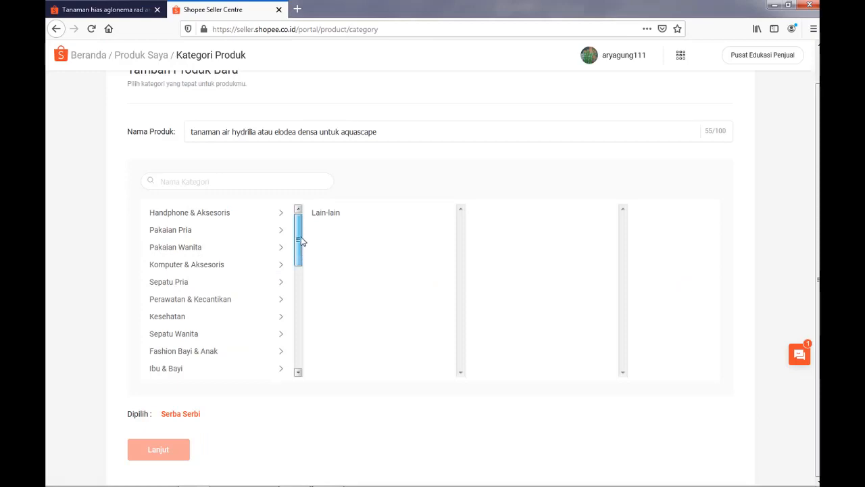
drag(300, 264, 284, 309)
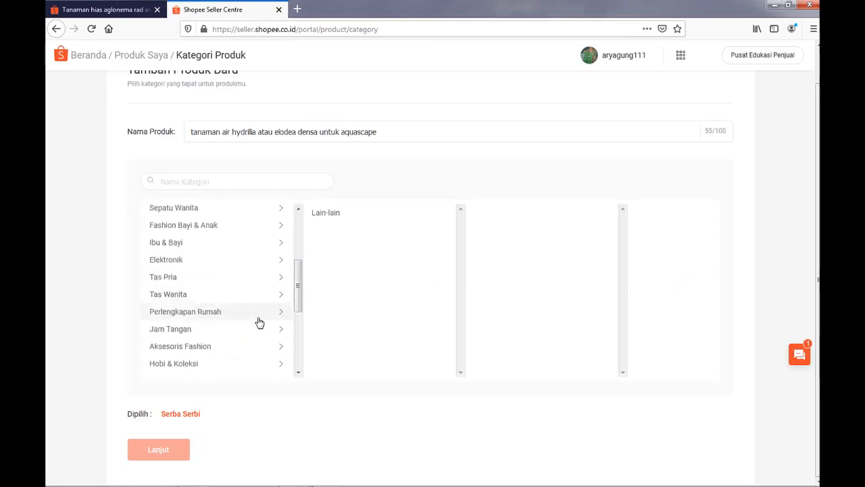
click(261, 315)
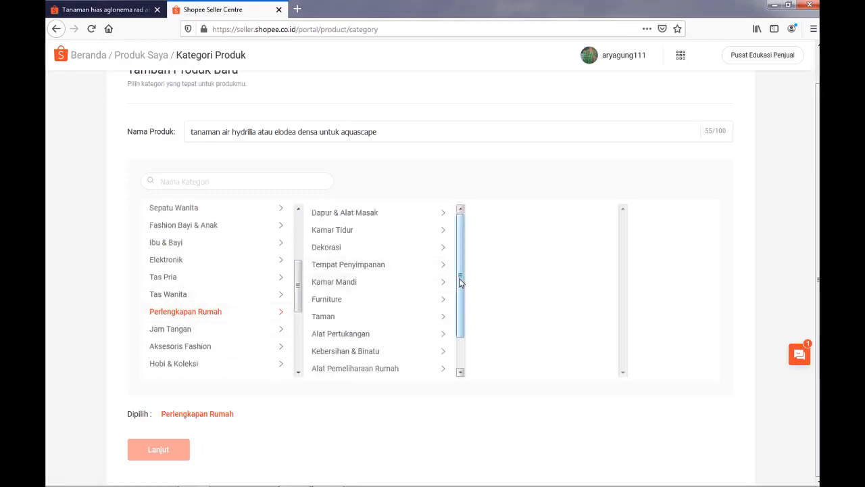
mouse_move(459, 277)
mouse_down()
mouse_move(465, 330)
mouse_move(466, 277)
mouse_up()
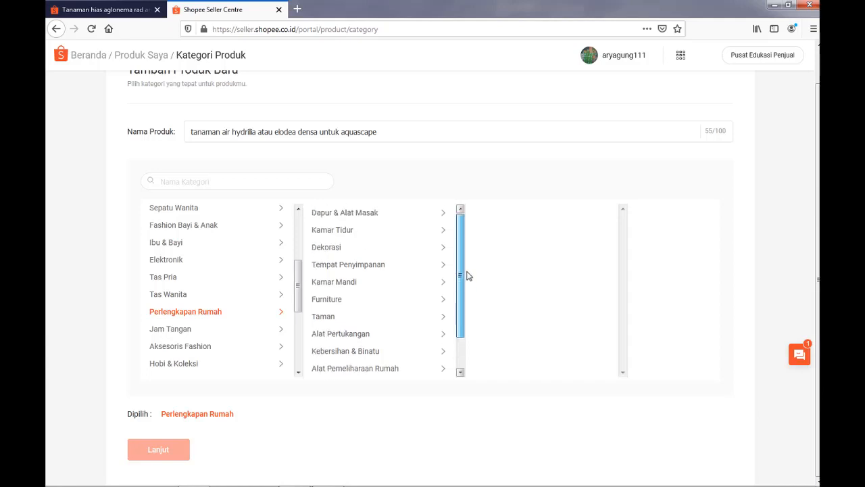
click(442, 317)
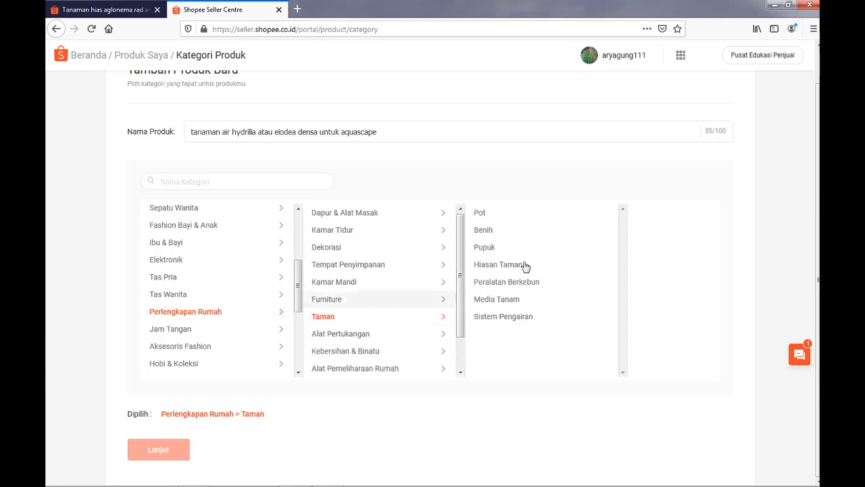
click(552, 234)
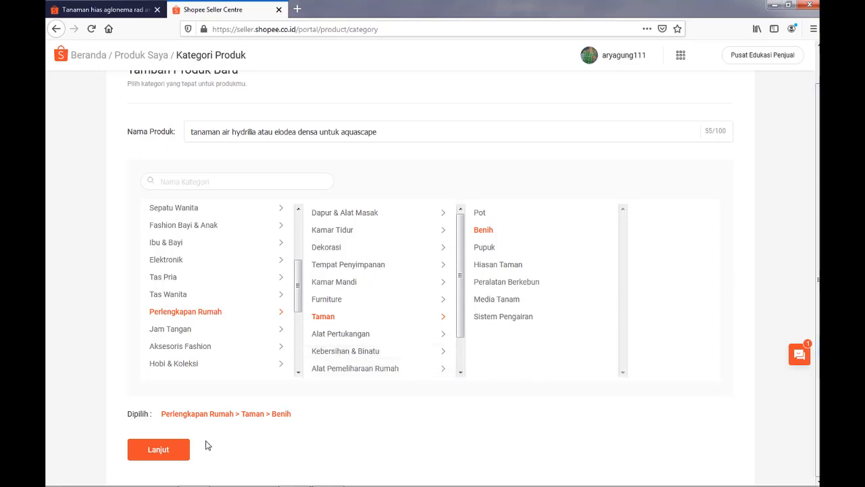
click(159, 450)
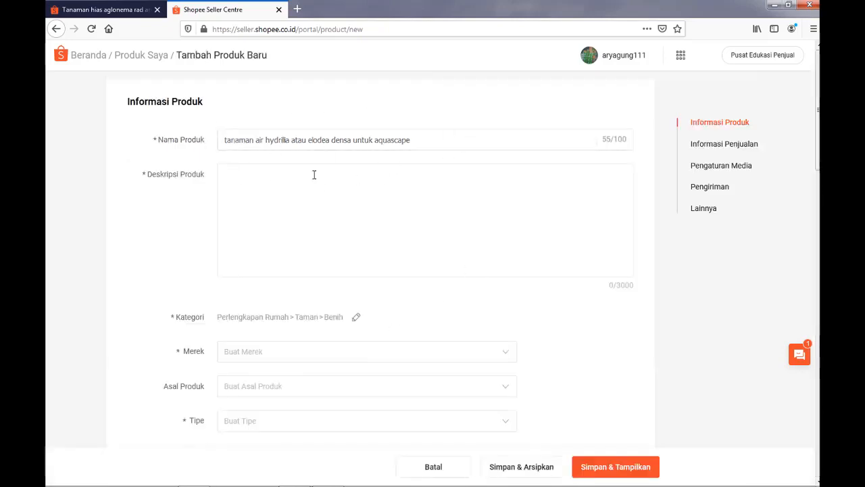
Start the product description with the line "Jenis tanaman air yang cocok untuk di gunakan pada aquascape".
click(236, 198)
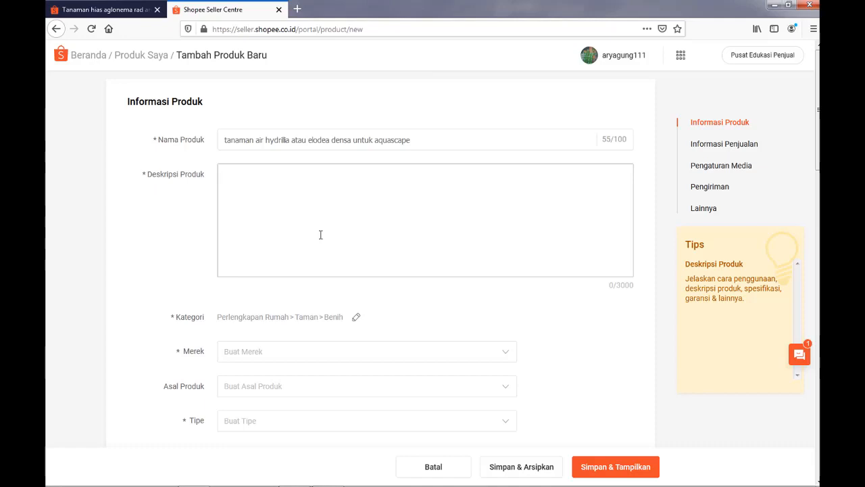
text(Jenis tanaman air)
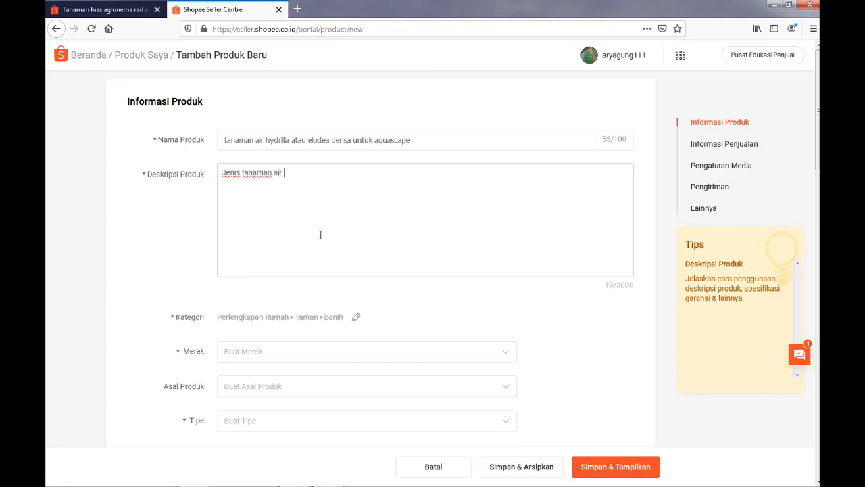
text( yang cocok untuk di )
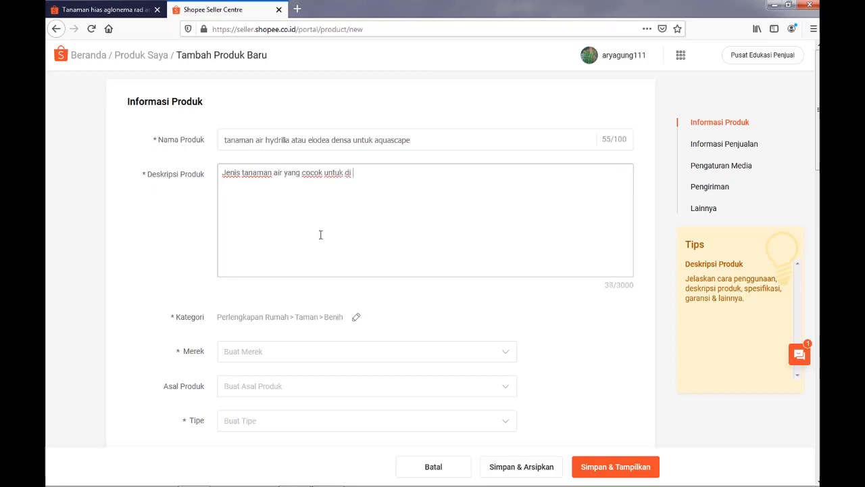
text(gunakan pada aqua)
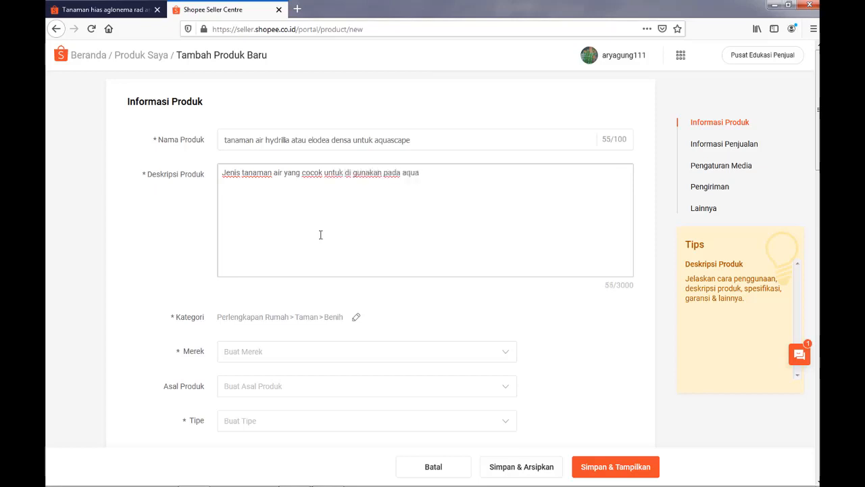
text(scape)
key(Return)
Add a second description line reading "Saya menjual per 15 cm dengan harga Rp.1.000,-".
text(ya menjual )
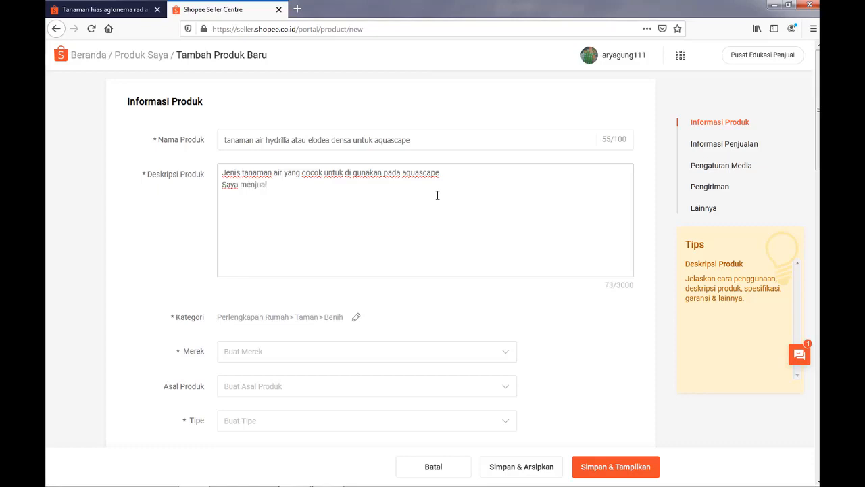
text(dalam)
key(BackSpace)
key(BackSpace)
key(BackSpace)
key(BackSpace)
key(BackSpace)
text(per 15 cm dengan har)
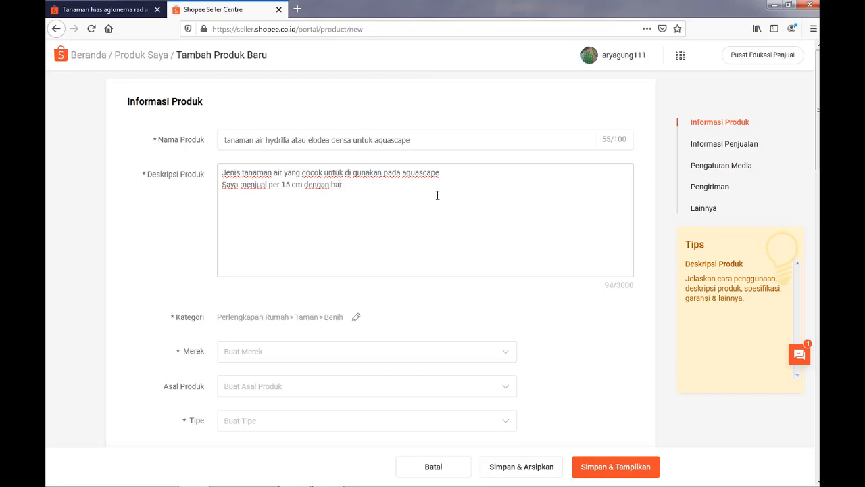
text(ga)
Finish the product description with the line "Apabila anda berminat silahkan di order".
text(a Rp.1.000,-)
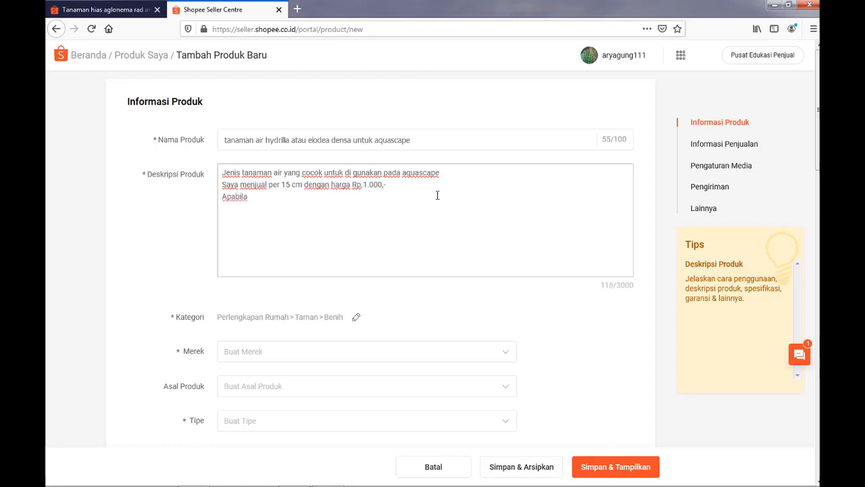
text(anda berminat silah)
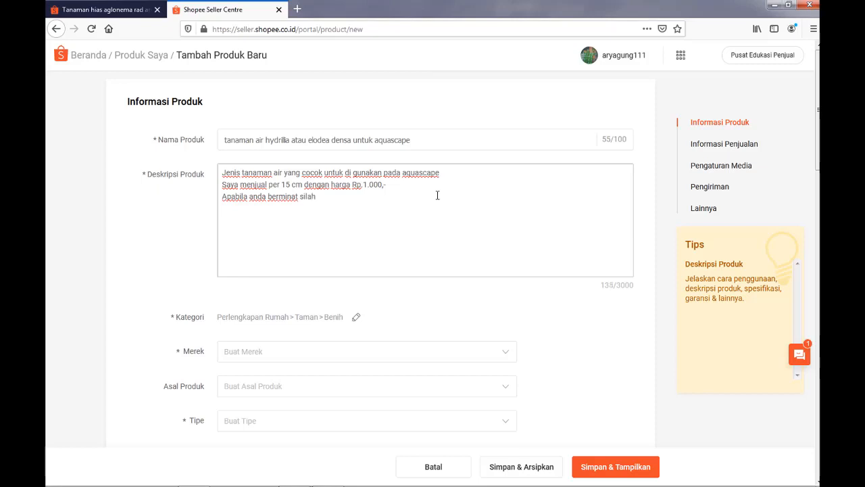
text(kan di order)
Set the product's brand (Merek) to Tidak Ada Merek.
scroll(811, 178, down, 3)
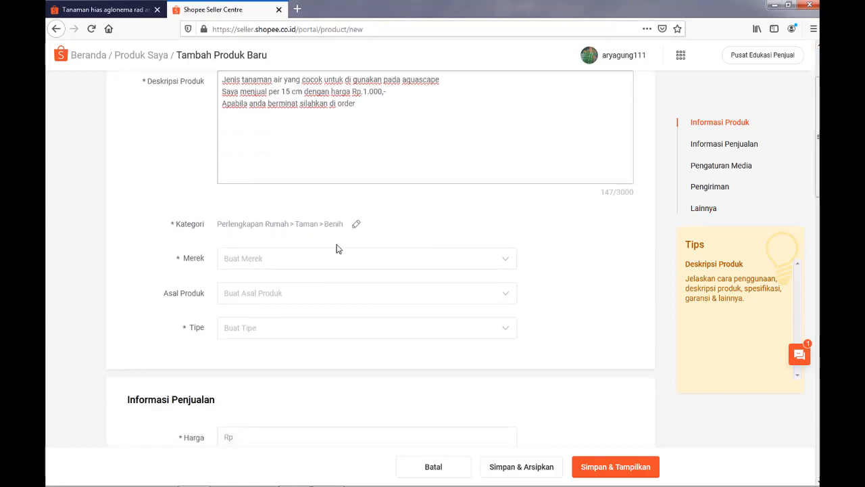
click(504, 262)
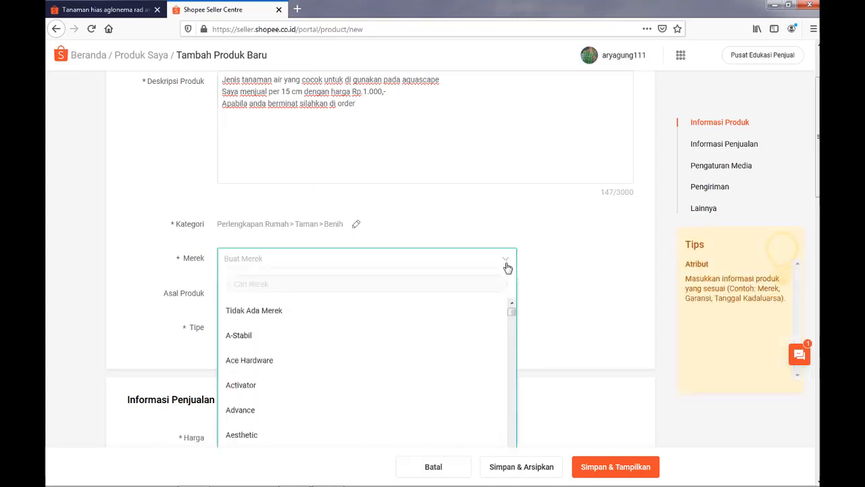
click(288, 312)
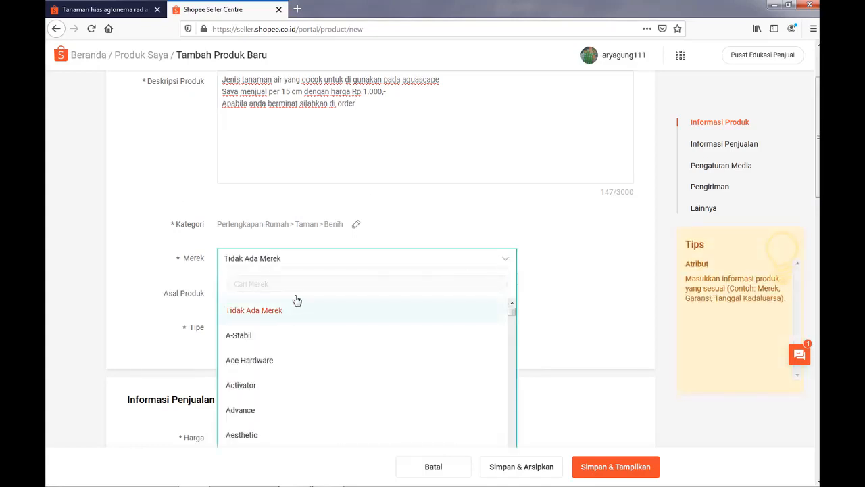
click(503, 264)
click(318, 305)
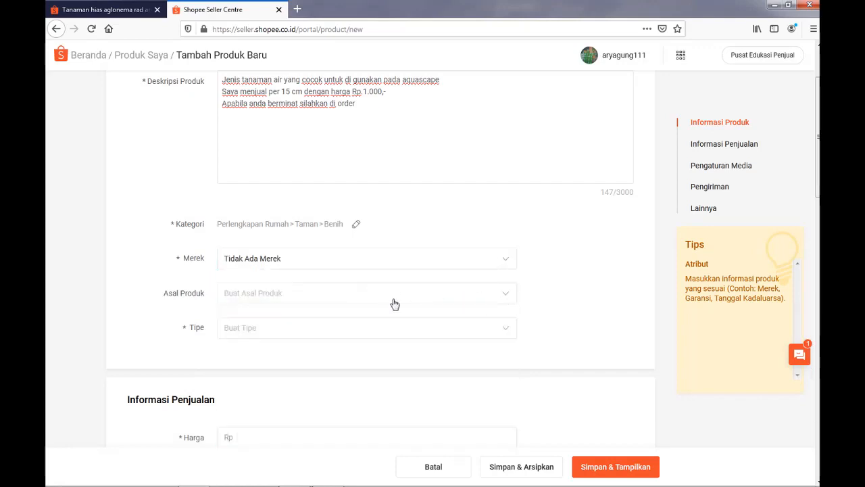
Create a custom type (Tipe) named aquascape and assign it to the product.
scroll(585, 260, down, 2)
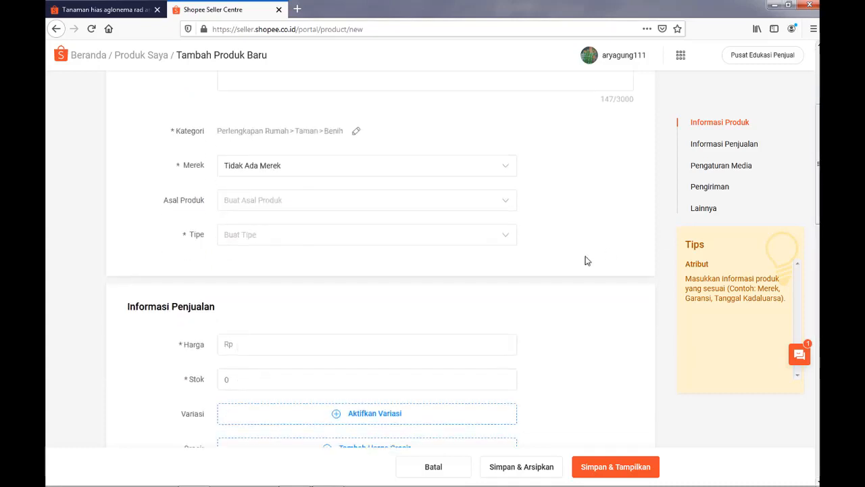
click(505, 240)
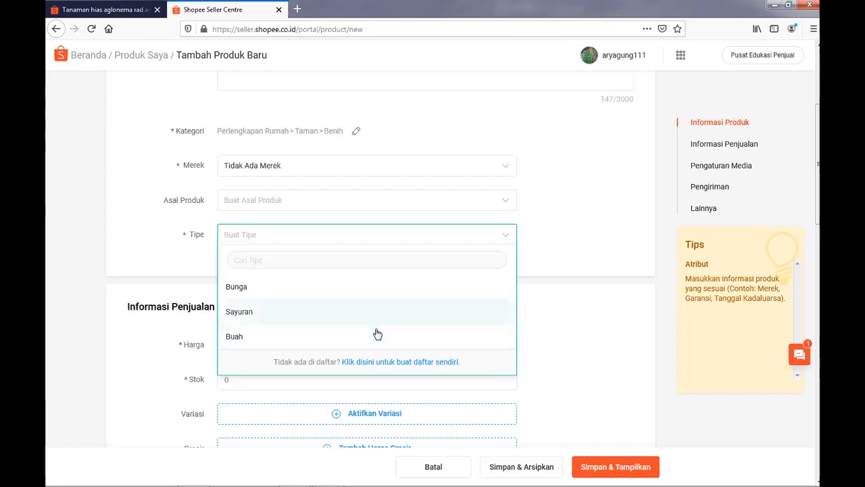
click(394, 365)
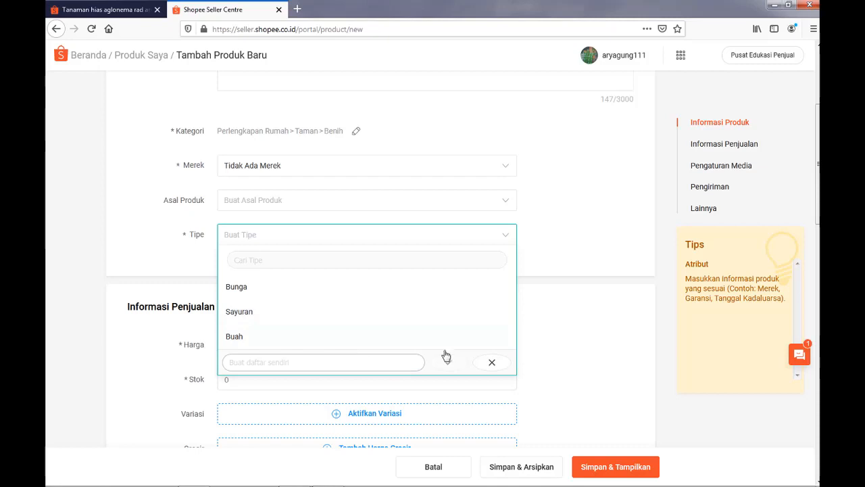
click(492, 363)
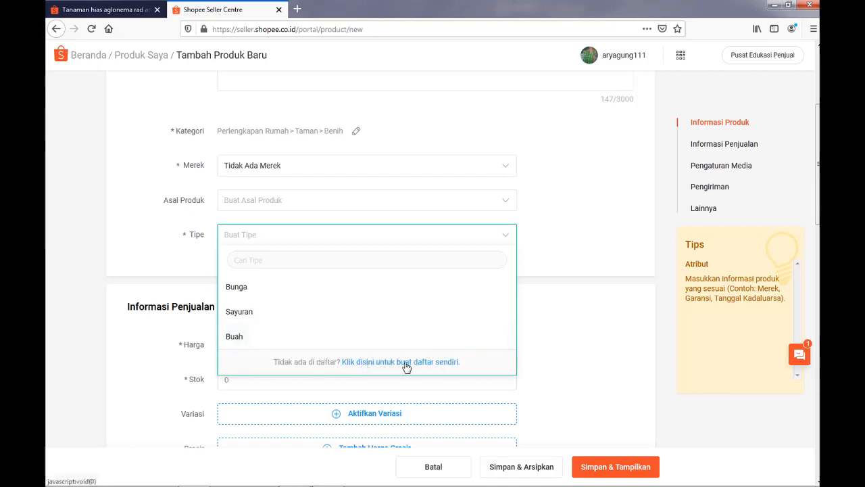
click(444, 365)
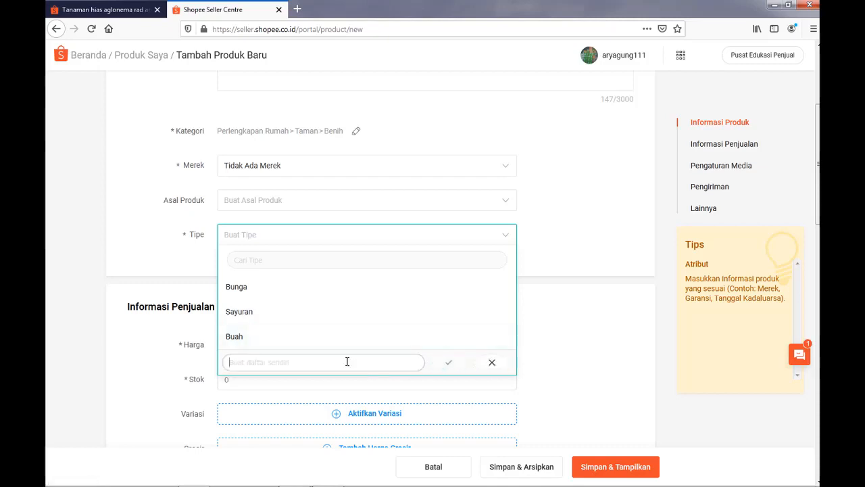
text(aquasp)
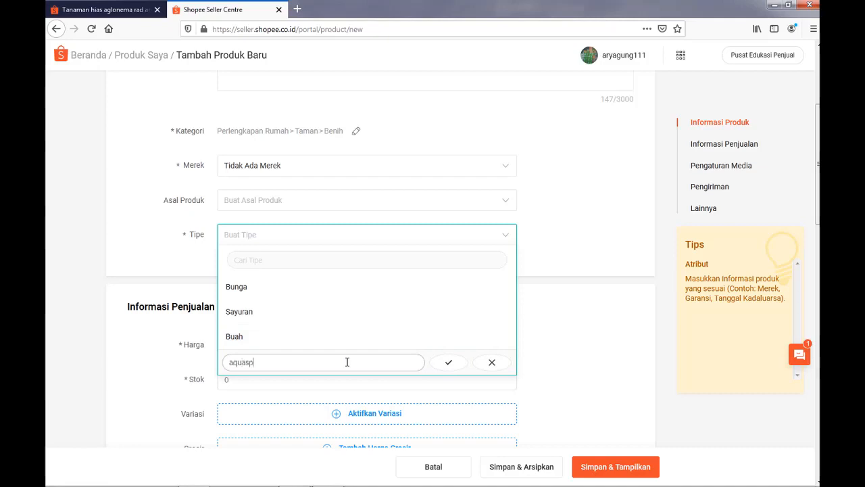
key(BackSpace)
key(BackSpace)
text(cape)
click(446, 367)
click(282, 289)
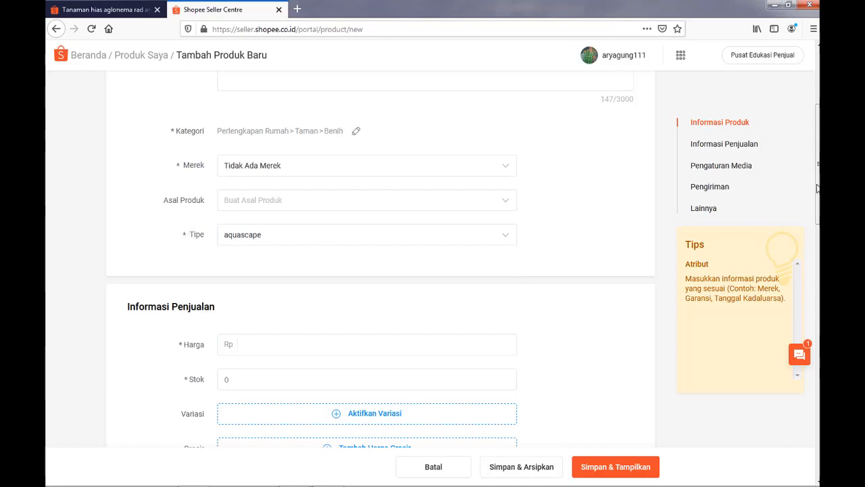
Set the product's price (Harga) to Rp 1000 and its stock (Stok) to 20.
scroll(817, 188, down, 4)
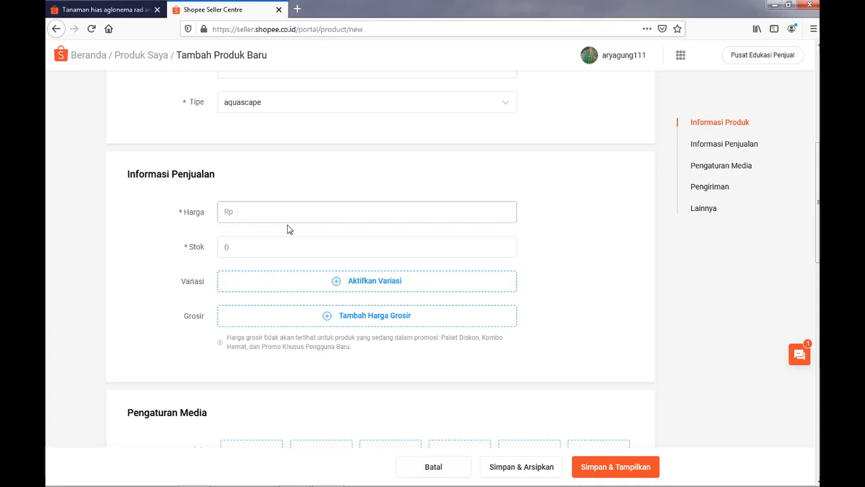
text(1000)
click(293, 246)
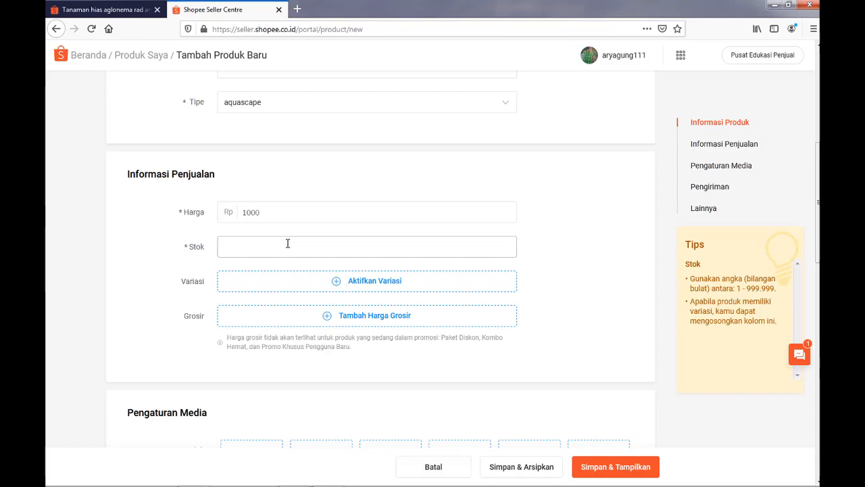
text(20)
Upload the picture 20200415_090147 from the Music library as the product's main photo (Foto Utama).
scroll(709, 255, down, 3)
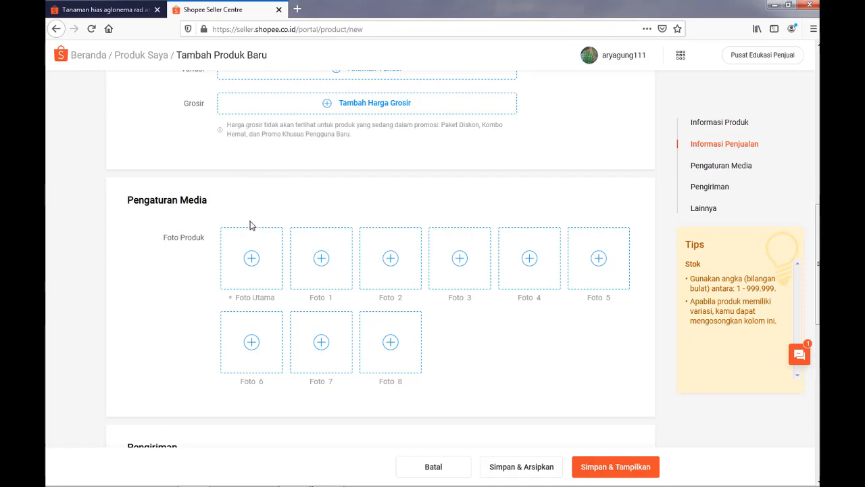
click(252, 260)
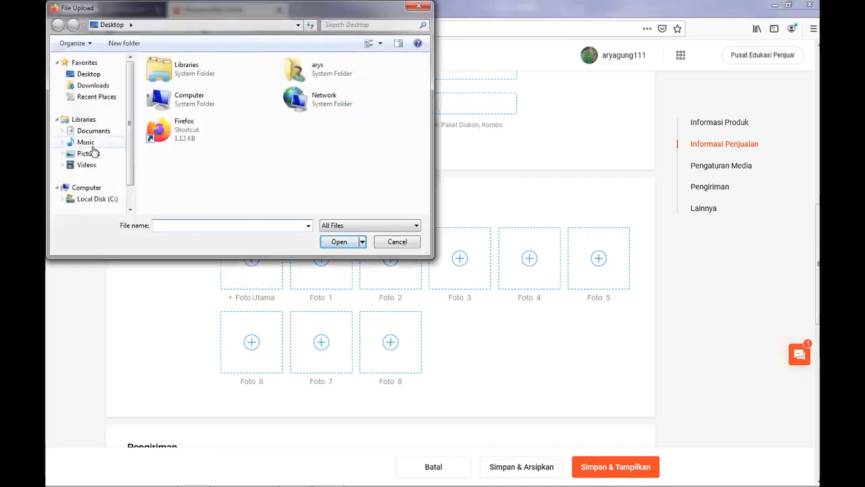
click(87, 143)
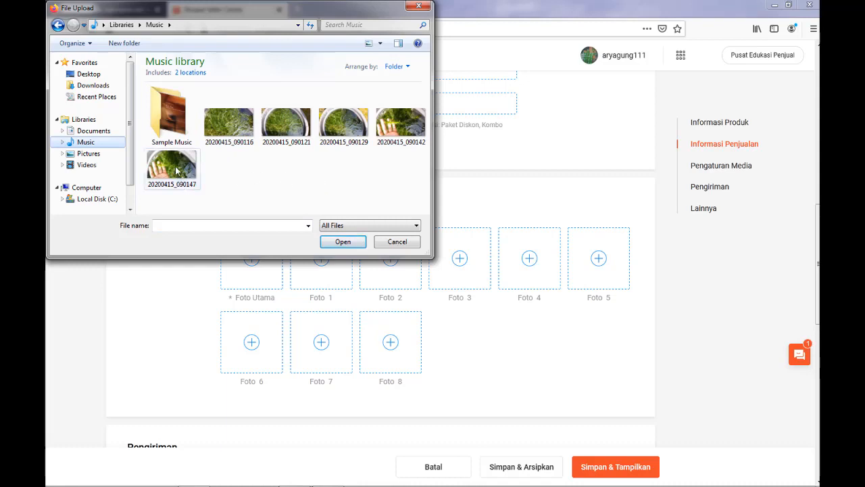
click(175, 169)
click(338, 242)
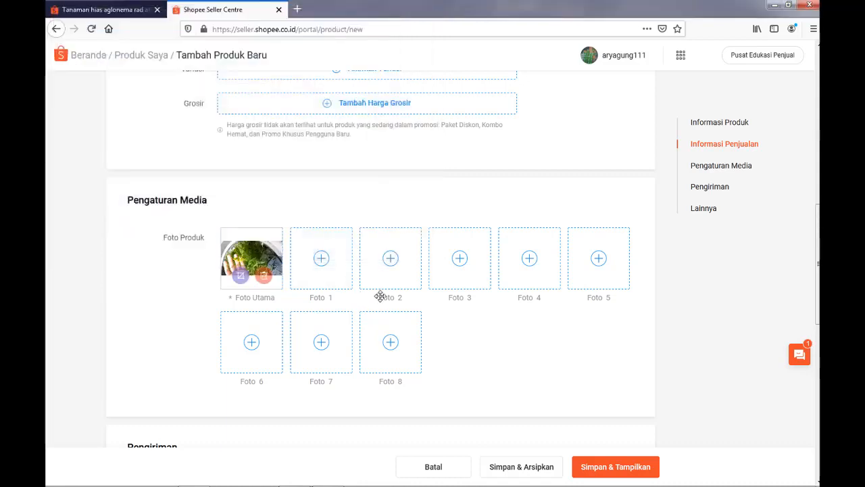
Upload 20200415_090142 as Foto 1 and 20200415_090116 as Foto 2 of the product.
click(321, 265)
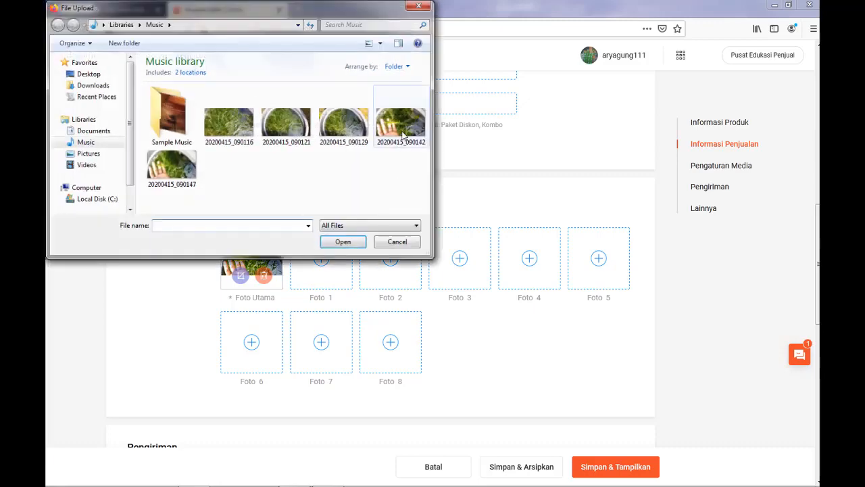
click(402, 128)
click(348, 242)
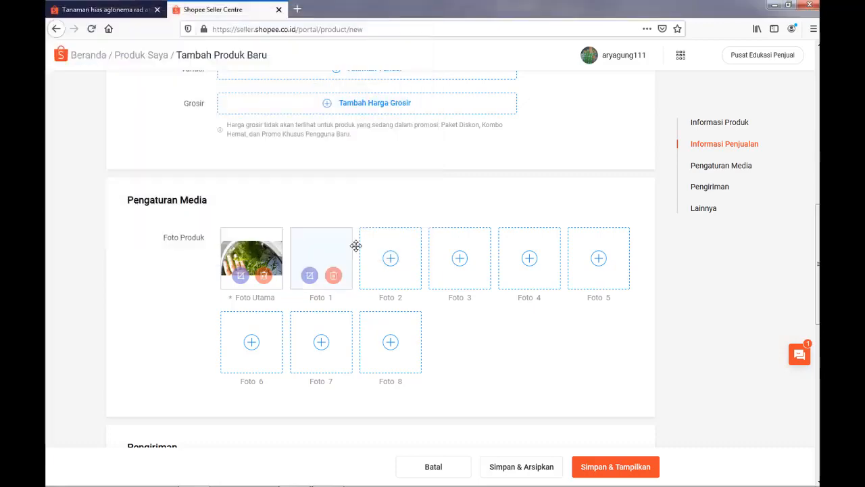
click(395, 263)
click(229, 122)
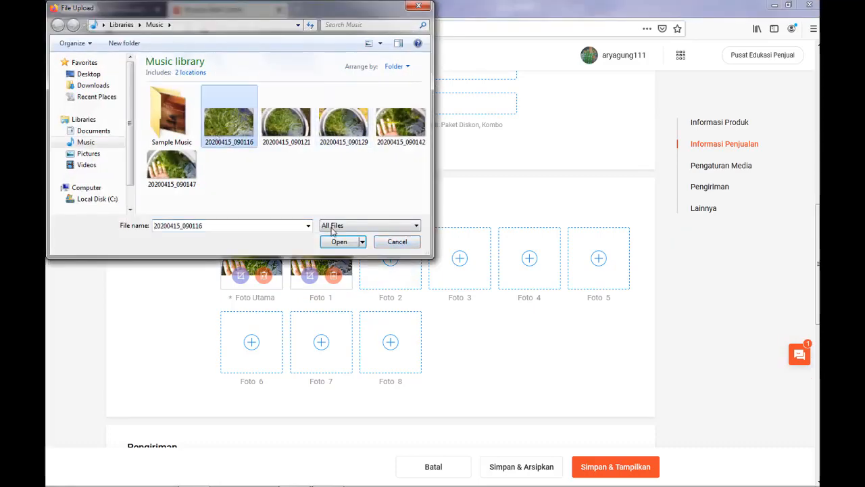
click(339, 242)
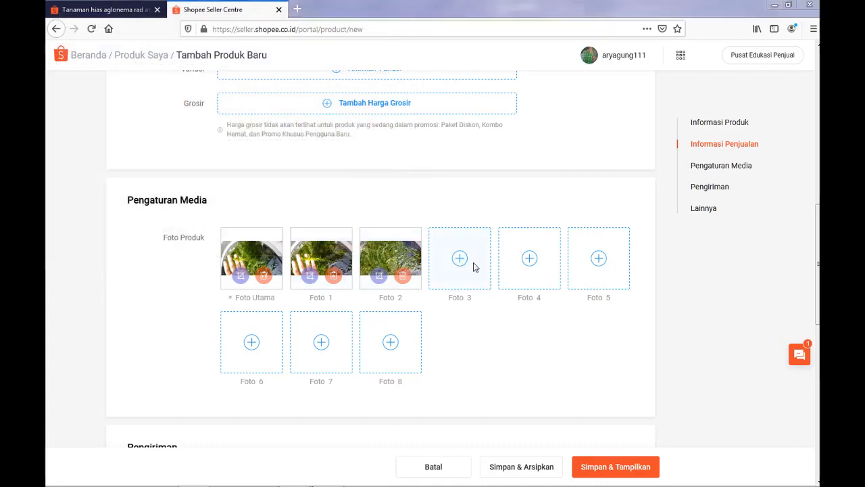
Upload 20200415_090121 as Foto 3 and 20200415_090129 as Foto 4 of the product.
click(475, 267)
click(340, 242)
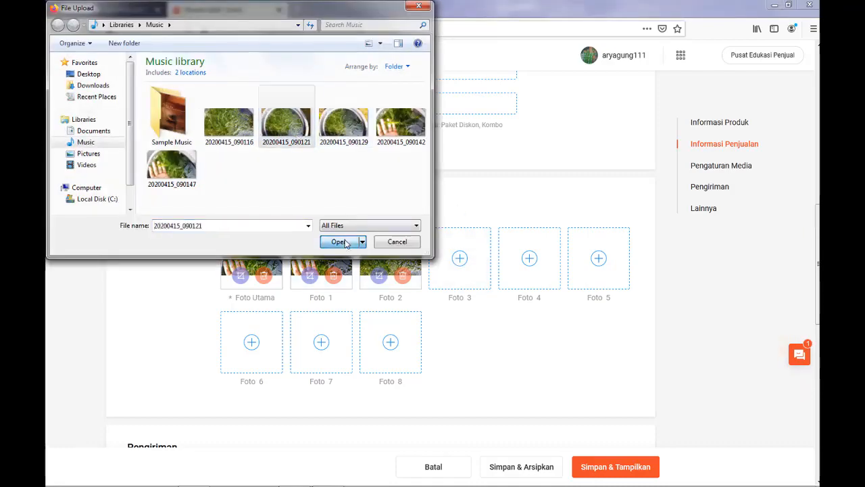
click(531, 259)
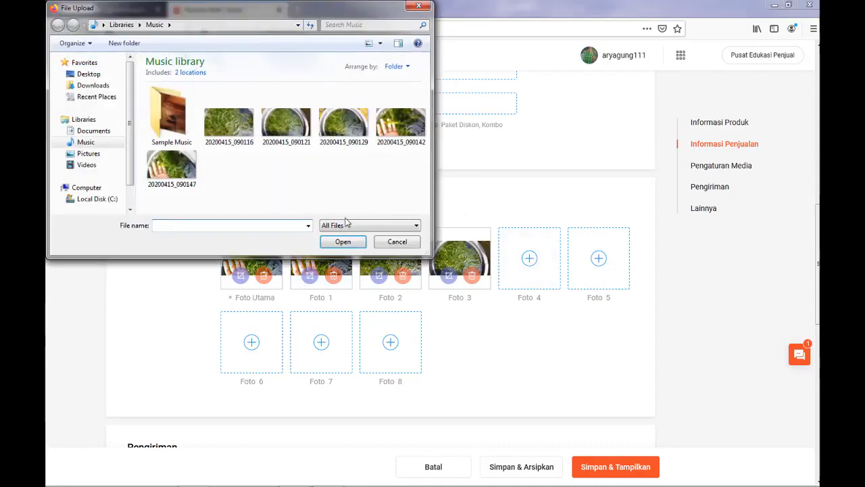
click(343, 123)
click(339, 241)
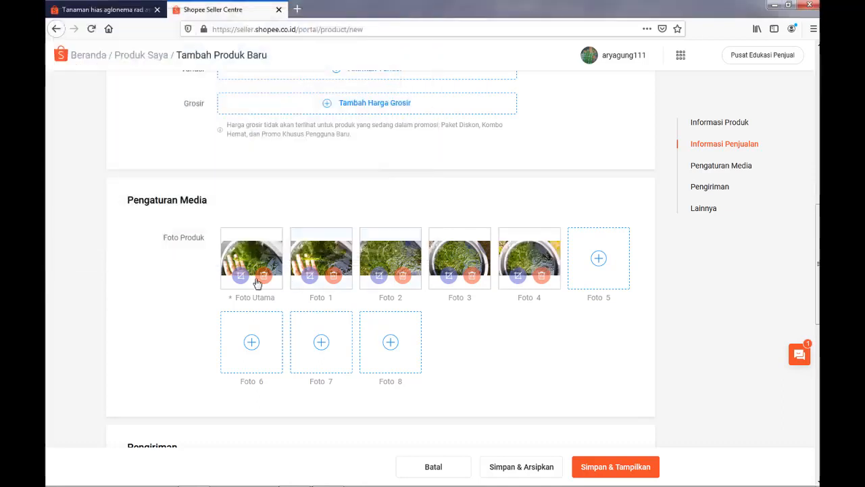
Set the product's shipping weight (Berat) to 70 gr.
scroll(500, 276, down, 5)
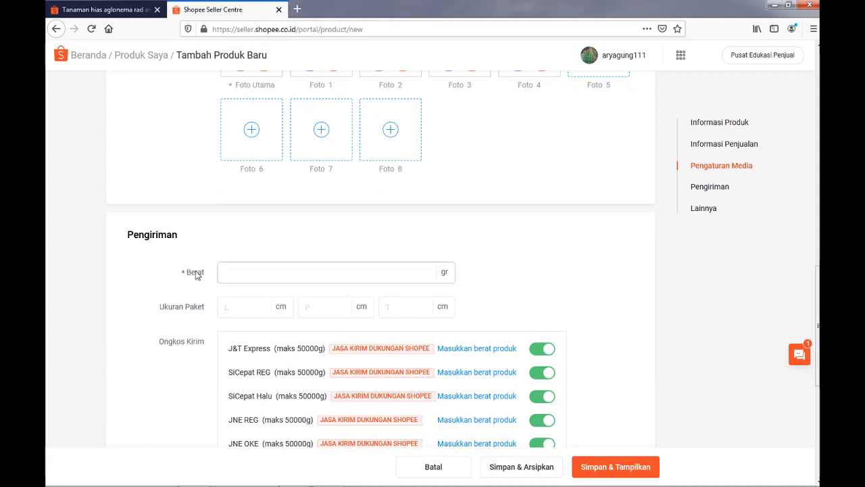
click(282, 274)
drag(817, 311, 818, 196)
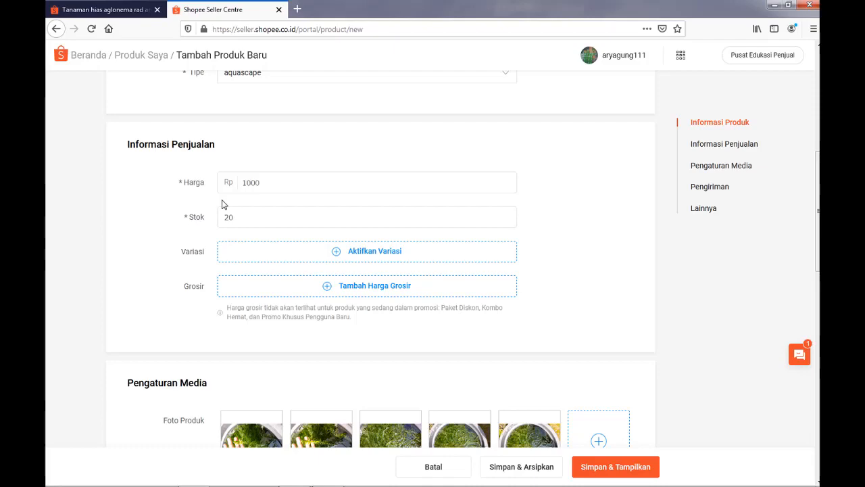
scroll(733, 284, down, 5)
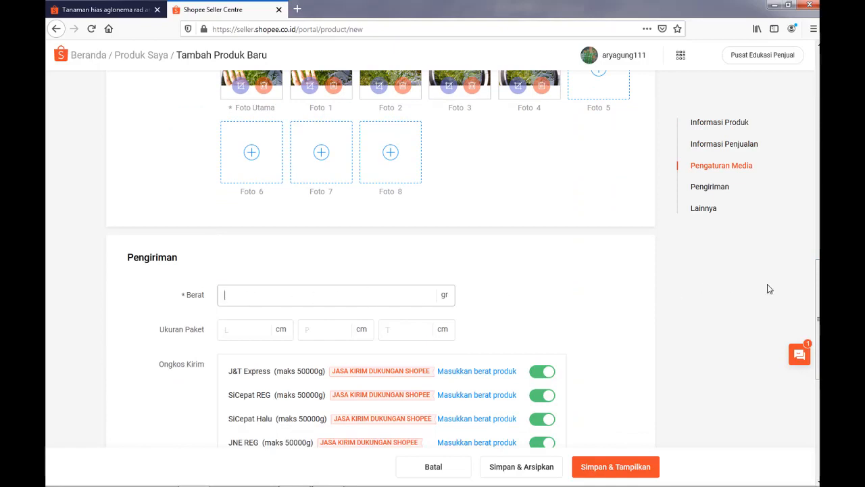
mouse_move(817, 280)
mouse_down()
mouse_move(815, 186)
mouse_move(812, 266)
mouse_up()
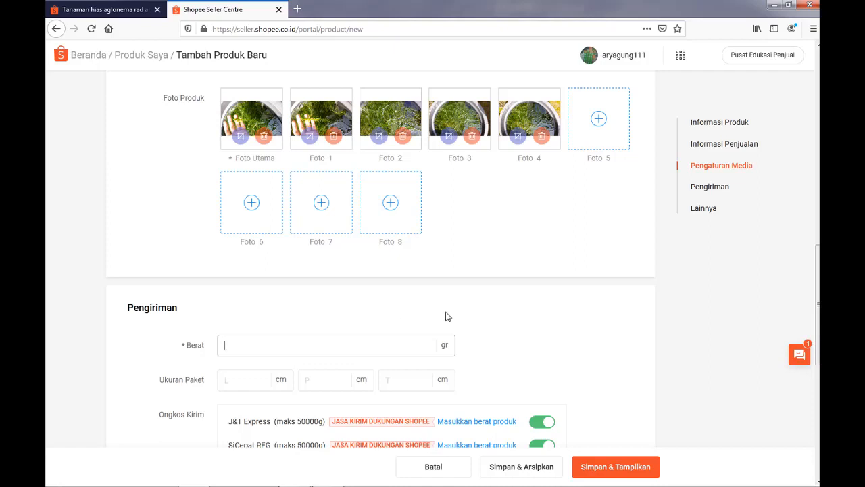
scroll(817, 270, up, 4)
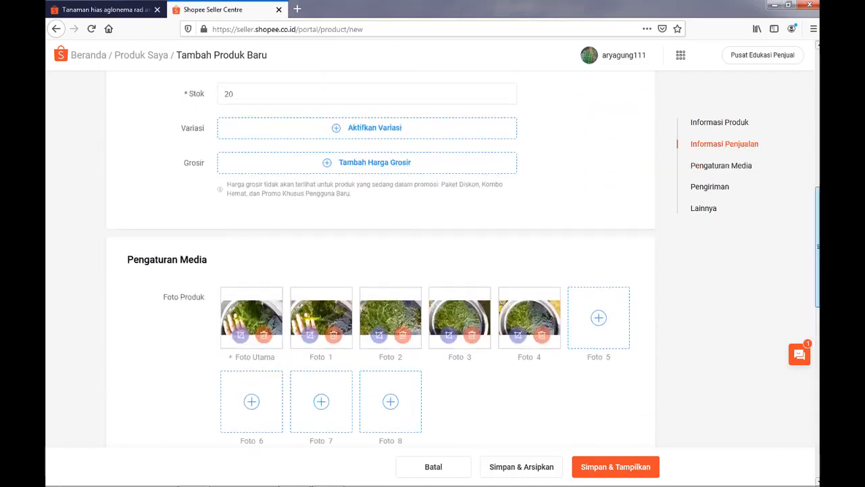
mouse_move(817, 235)
mouse_down()
mouse_move(817, 273)
mouse_move(817, 232)
mouse_up()
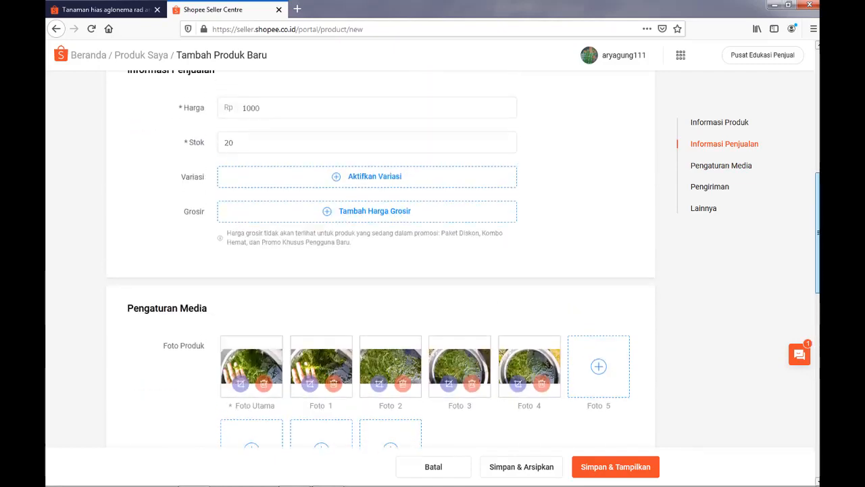
drag(817, 196, 817, 279)
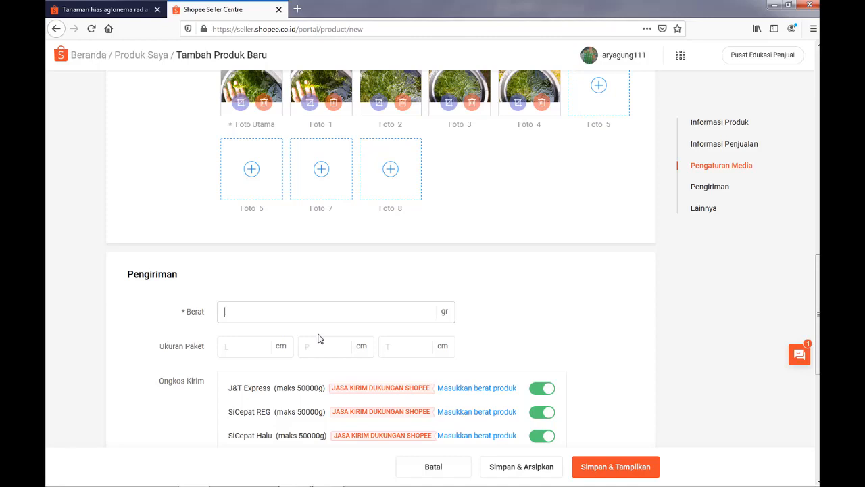
text(7)
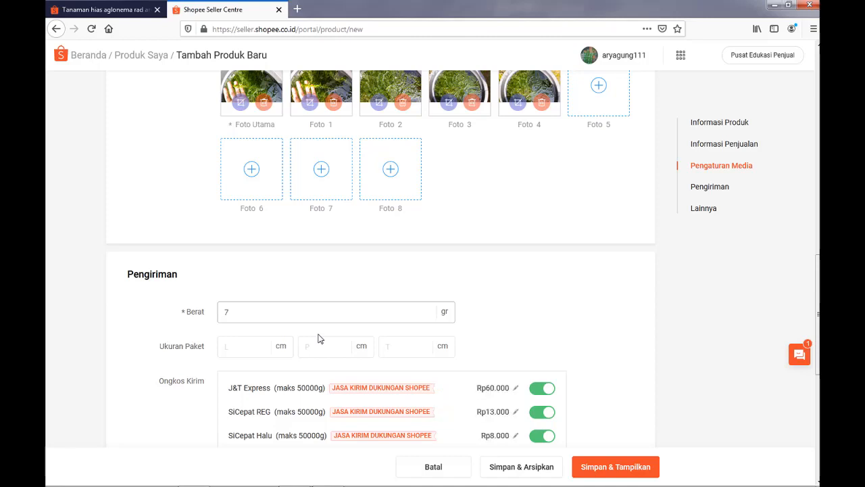
text(0)
Try the Pre-Order option Ya and return it to Tidak in the Lainnya section.
scroll(419, 345, down, 3)
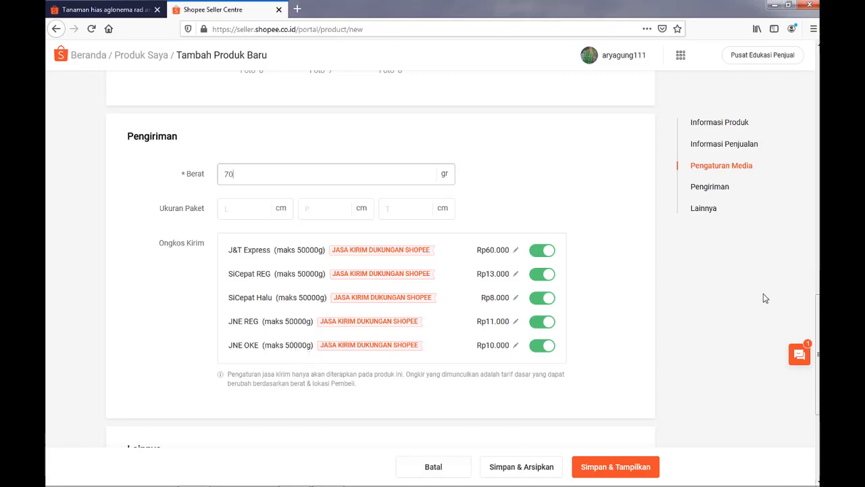
scroll(437, 365, down, 3)
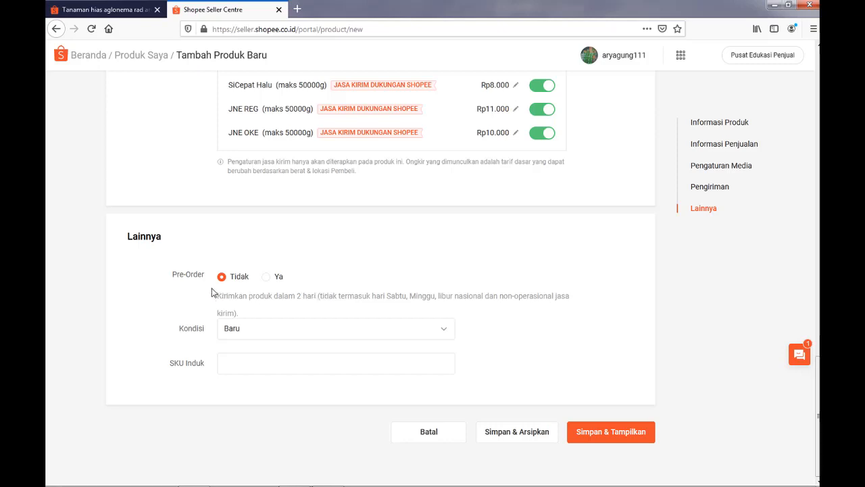
click(266, 279)
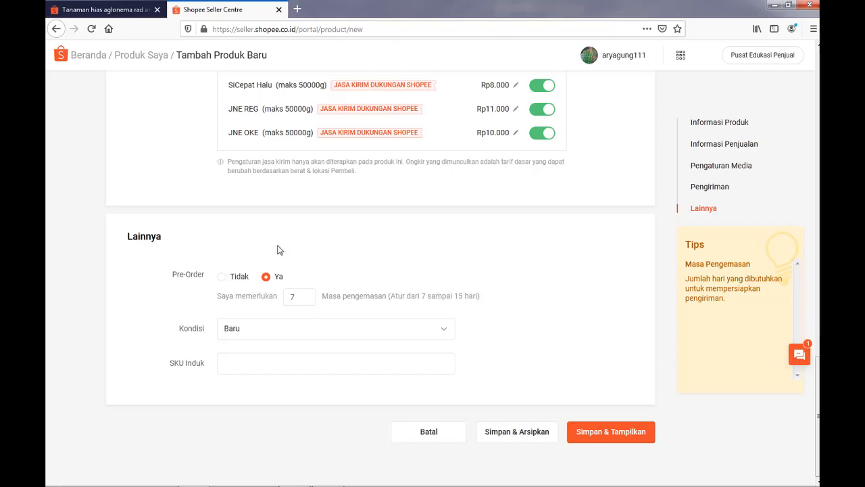
click(222, 279)
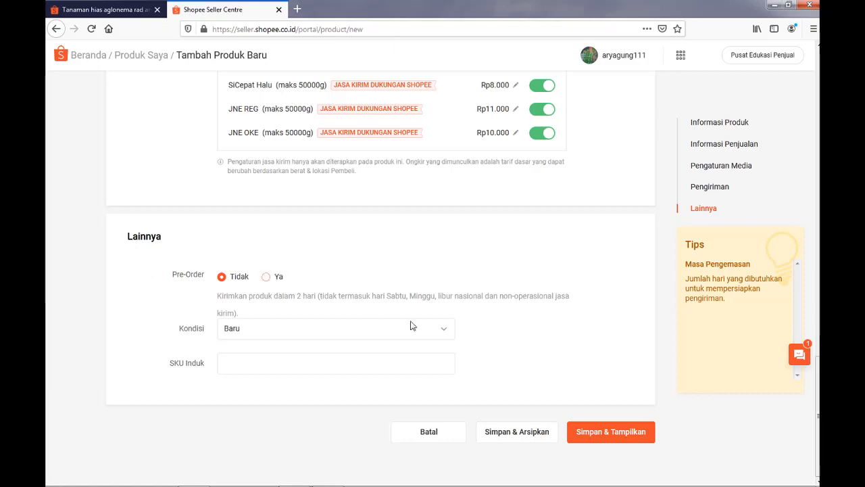
Enter tanamanairhydrillaelodeadensa as the product's parent SKU (SKU Induk).
click(374, 359)
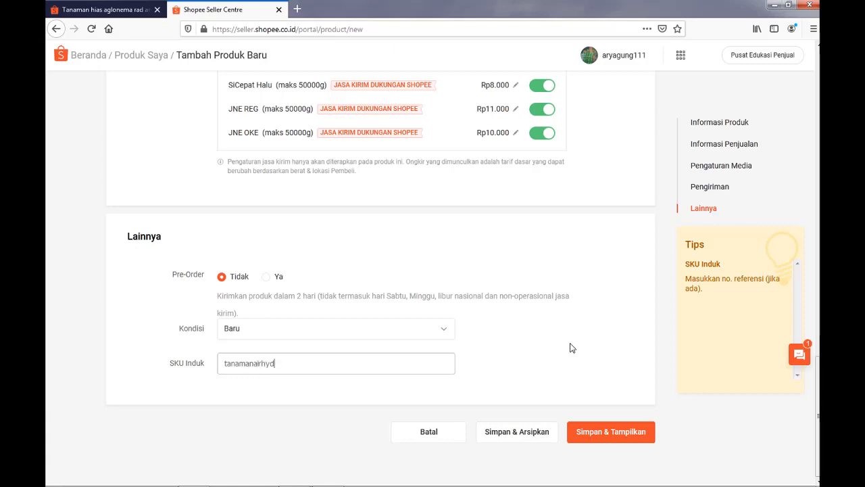
text(rillaelodeadensa)
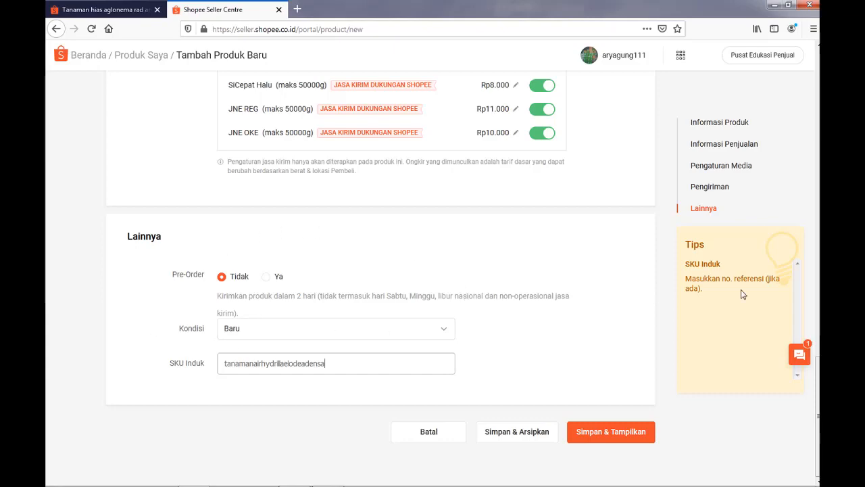
drag(818, 387, 817, 77)
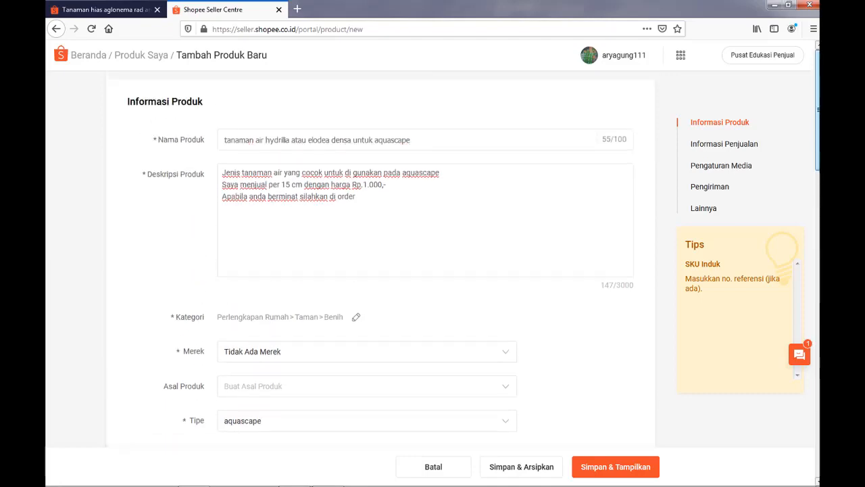
Save the new product listing and publish it with Simpan & Tampilkan.
drag(818, 109, 818, 415)
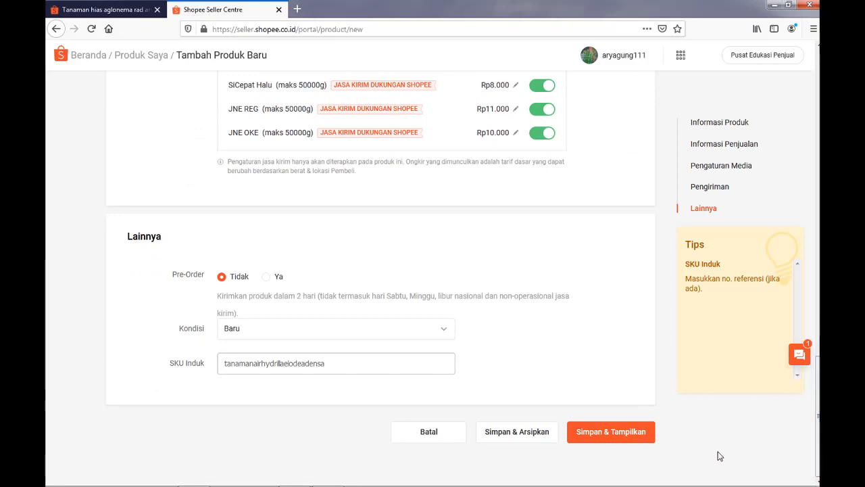
click(625, 434)
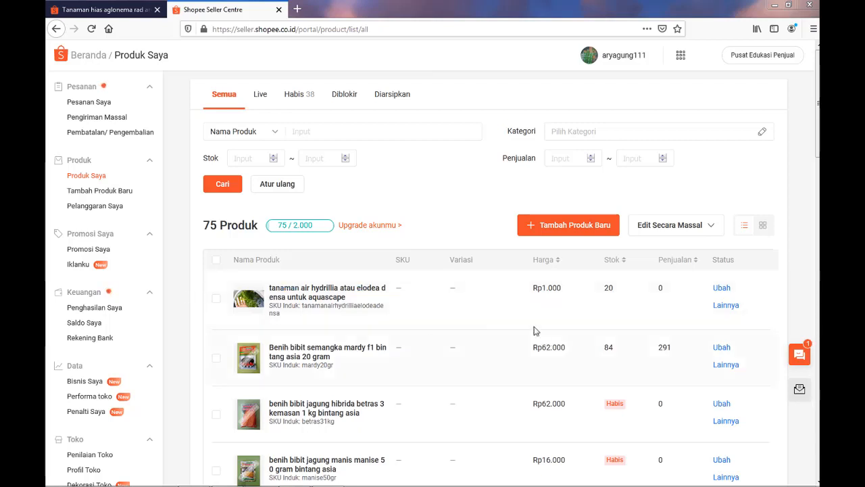
Switch to the Shopee storefront and search it for tanaman air.
click(101, 10)
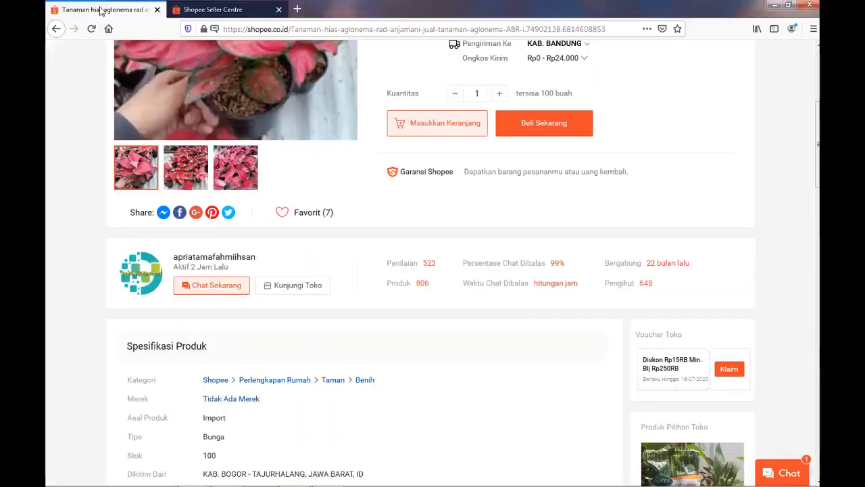
click(257, 7)
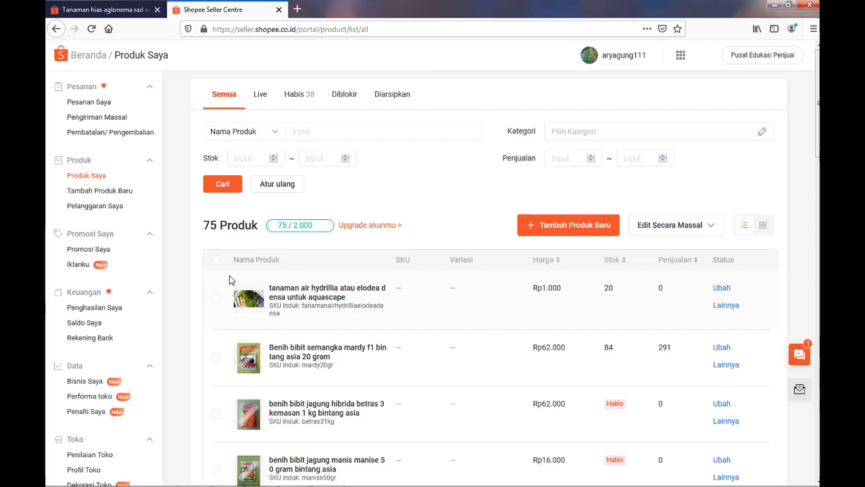
click(116, 10)
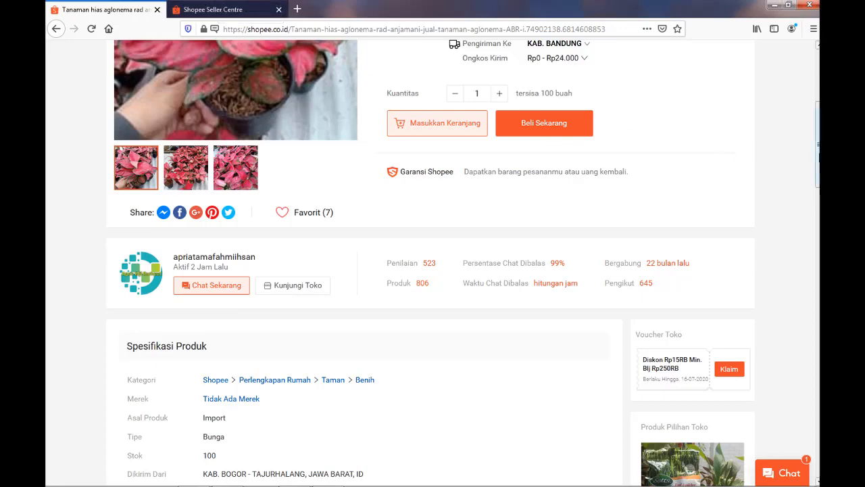
scroll(817, 142, up, 3)
scroll(817, 142, up, 2)
click(390, 81)
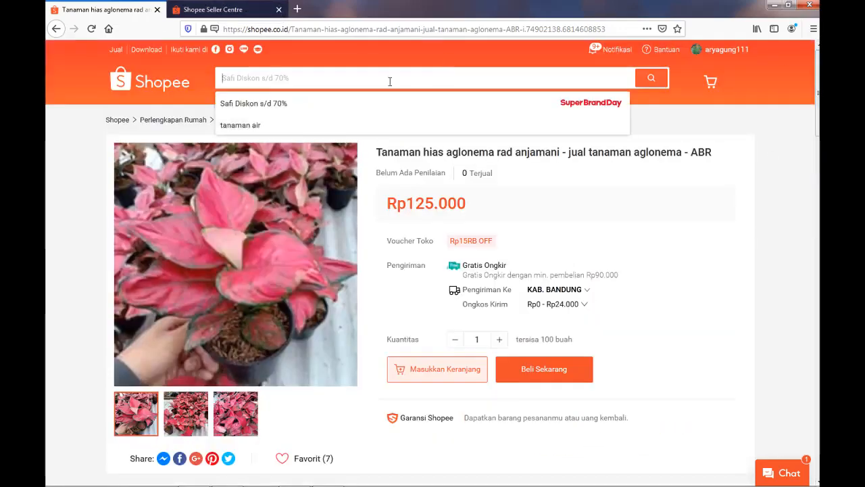
click(349, 129)
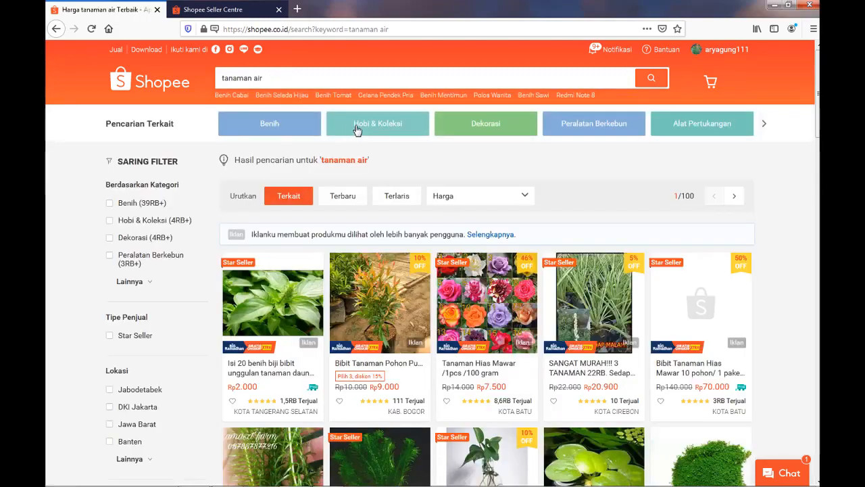
Browse the tanaman air results and sort them by price from low to high (Harga: Rendah ke Tinggi).
scroll(746, 156, down, 4)
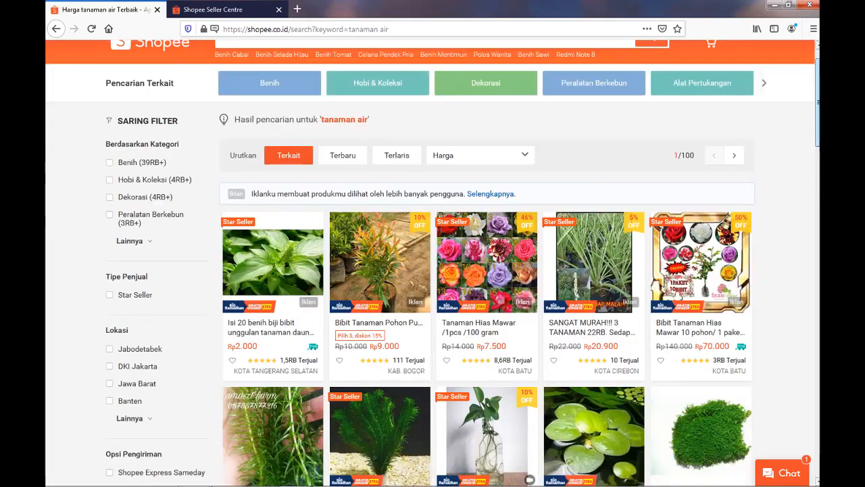
scroll(463, 262, down, 7)
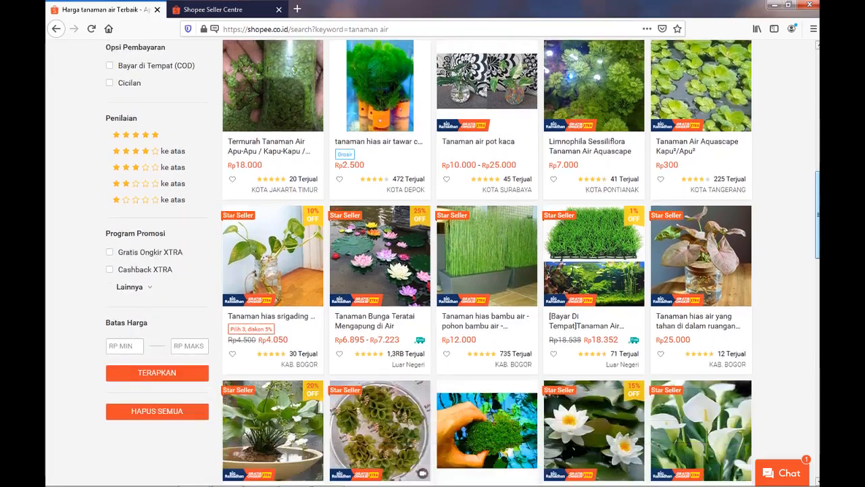
scroll(462, 262, down, 7)
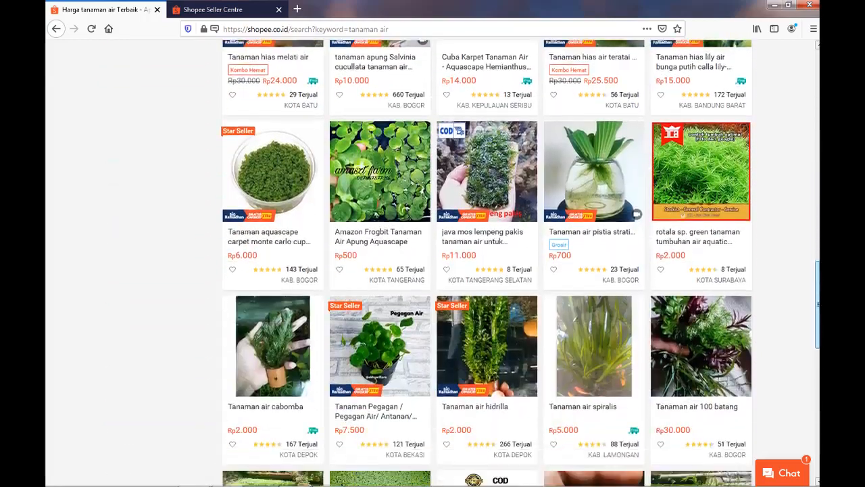
scroll(462, 262, down, 5)
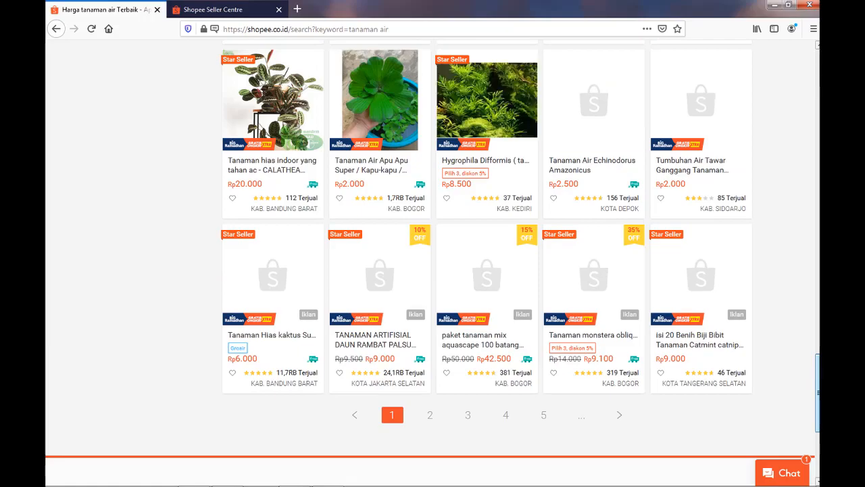
scroll(462, 262, up, 15)
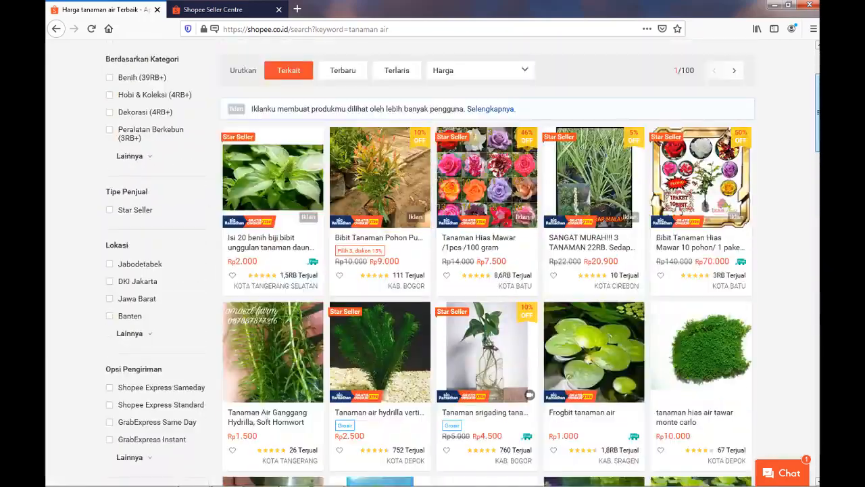
scroll(463, 262, up, 2)
mouse_move(527, 182)
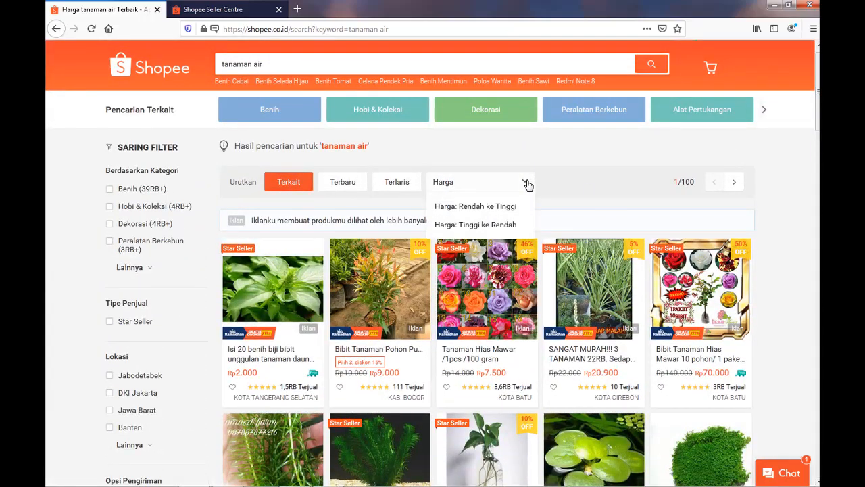
click(494, 207)
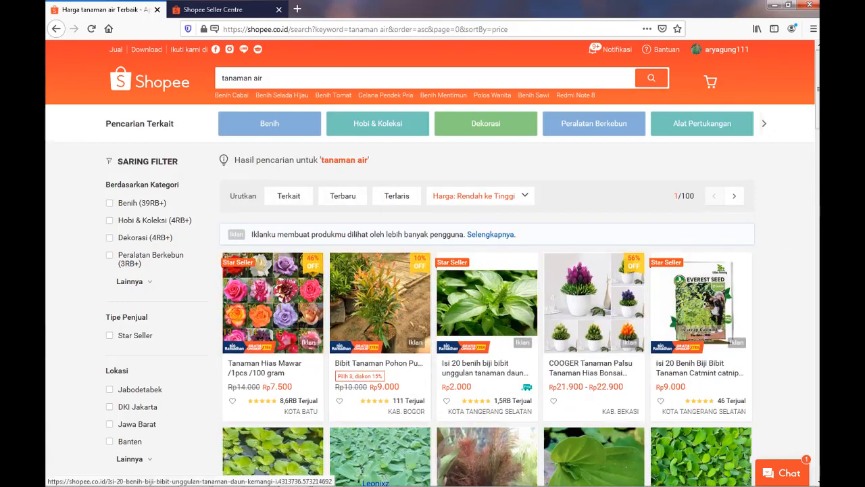
Examine the price-sorted tanaman air results and compare competing listings with the store's own product list.
scroll(433, 270, down, 5)
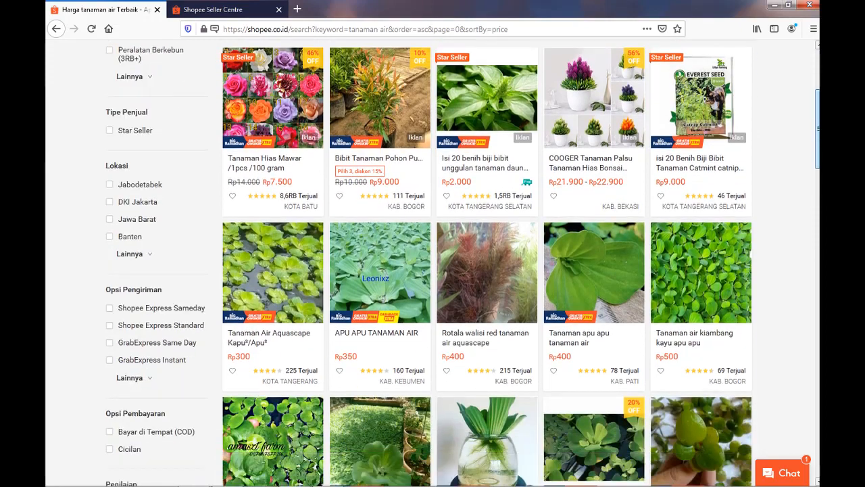
scroll(433, 270, down, 5)
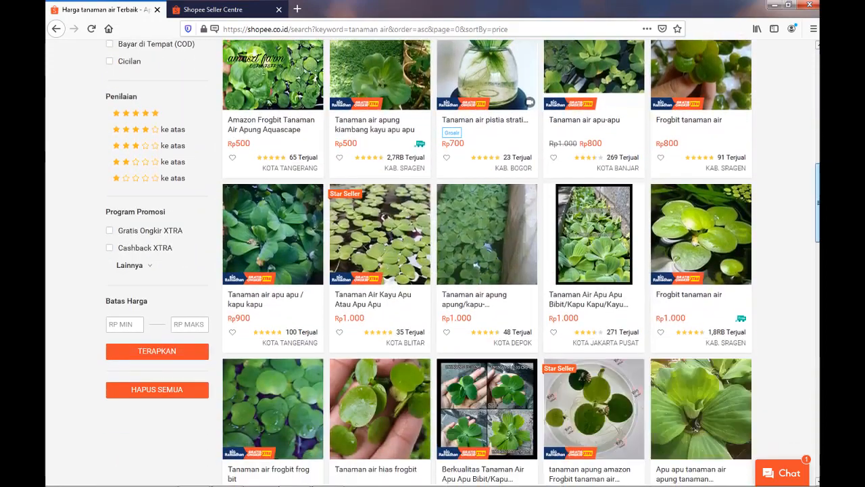
scroll(433, 270, down, 3)
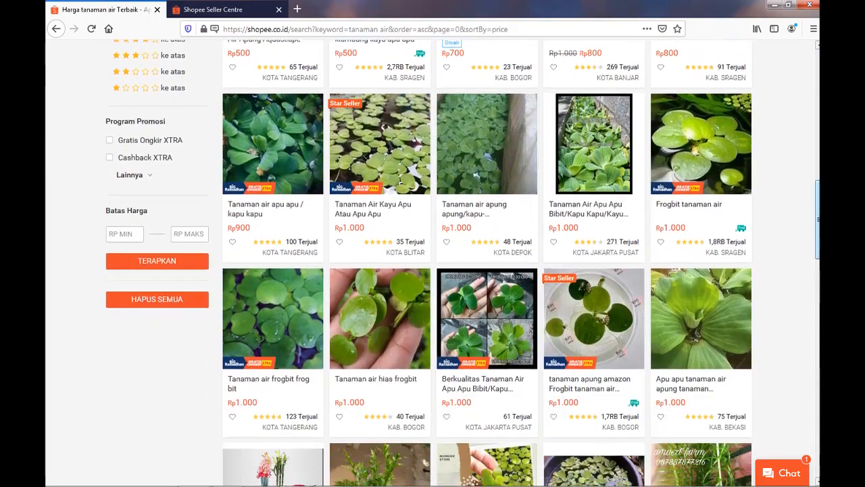
scroll(433, 270, down, 2)
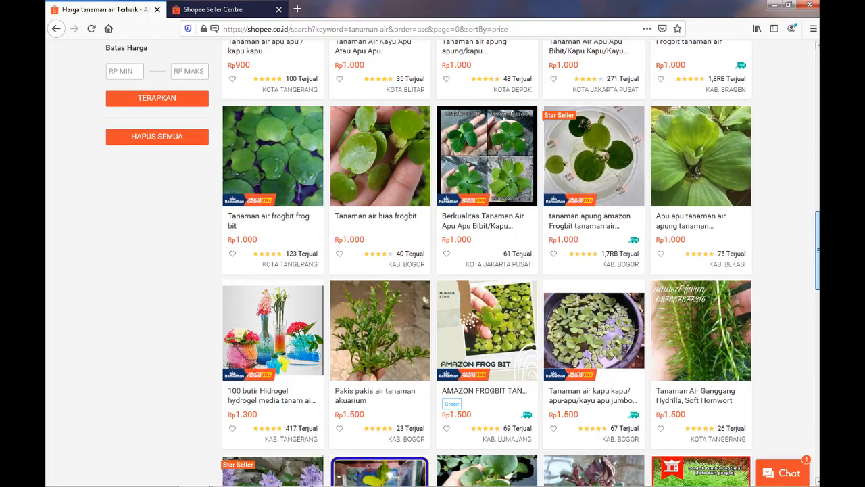
drag(818, 250, 818, 248)
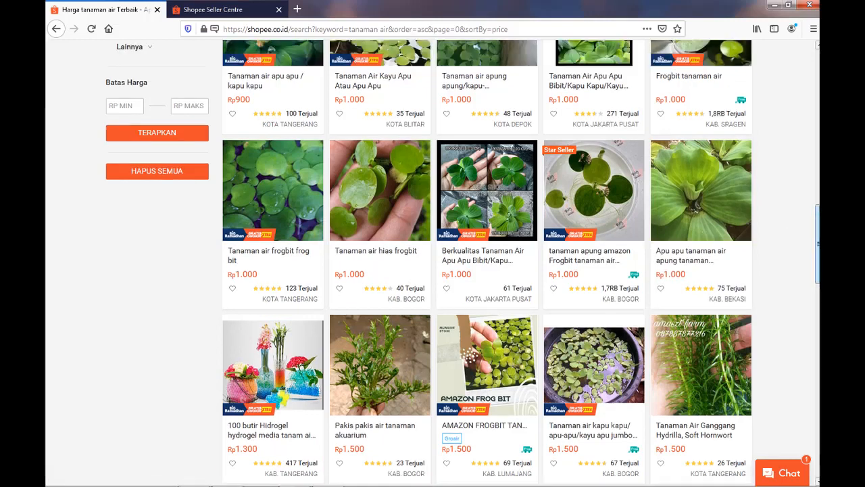
drag(818, 248, 817, 236)
scroll(379, 203, down, 1)
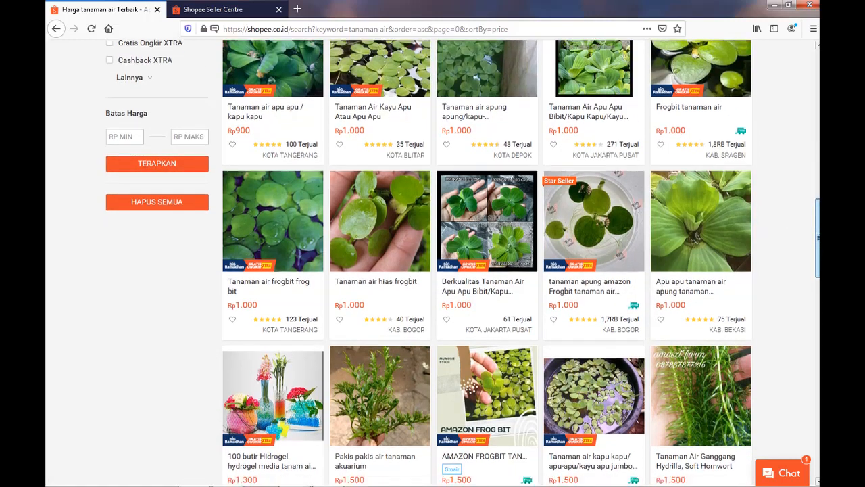
click(223, 10)
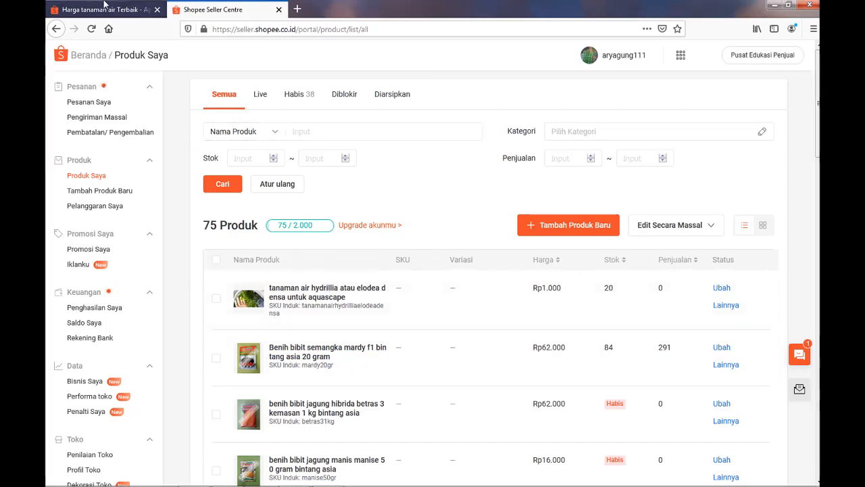
click(105, 9)
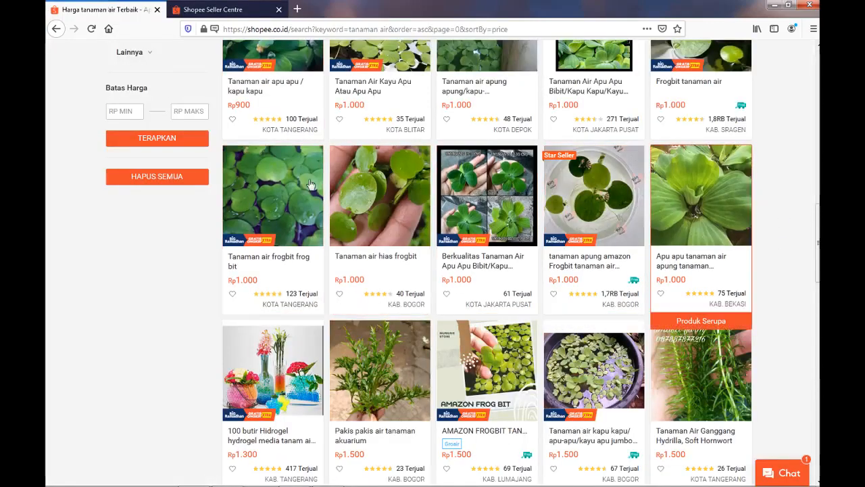
Narrow the storefront search to tanaman air elodea densa.
scroll(432, 264, up, 10)
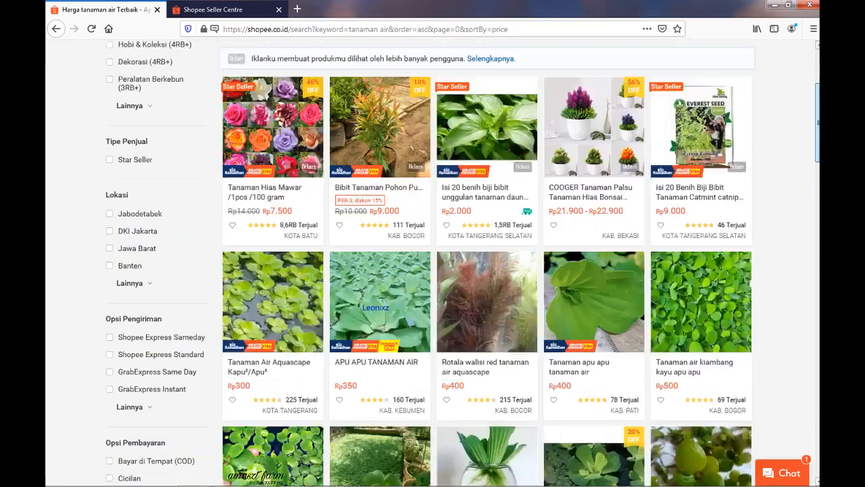
click(327, 79)
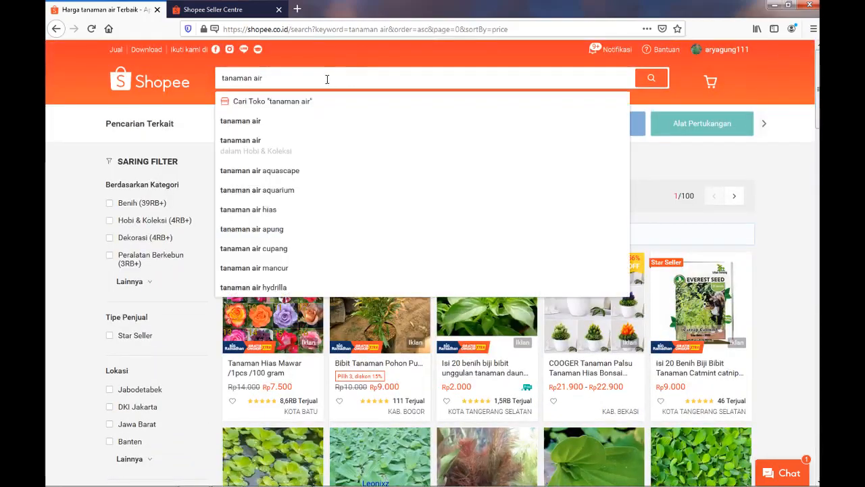
text(elodea)
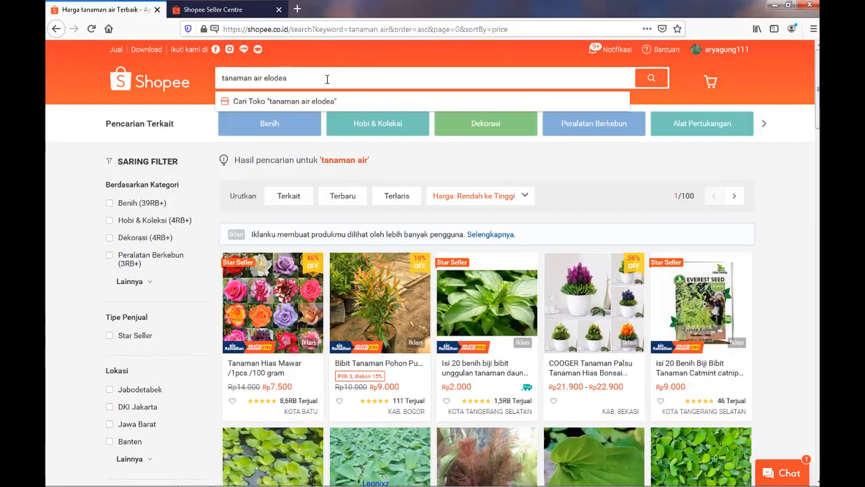
text( densa)
key(Return)
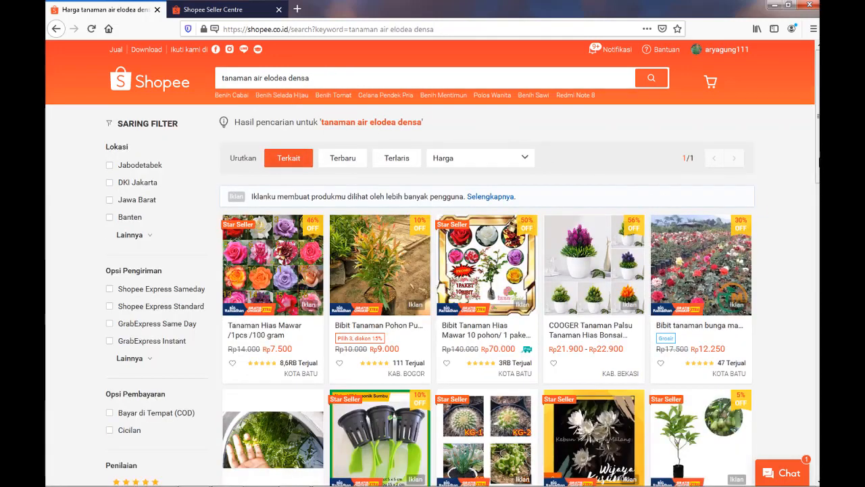
Open the listing tanaman air hydrillia atau elodea densa untuk aquascape and view its second photo enlarged.
scroll(695, 208, down, 3)
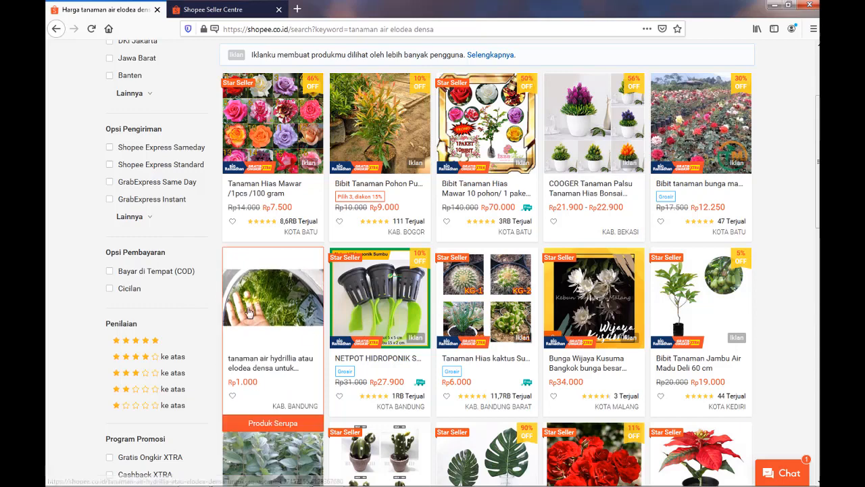
click(288, 310)
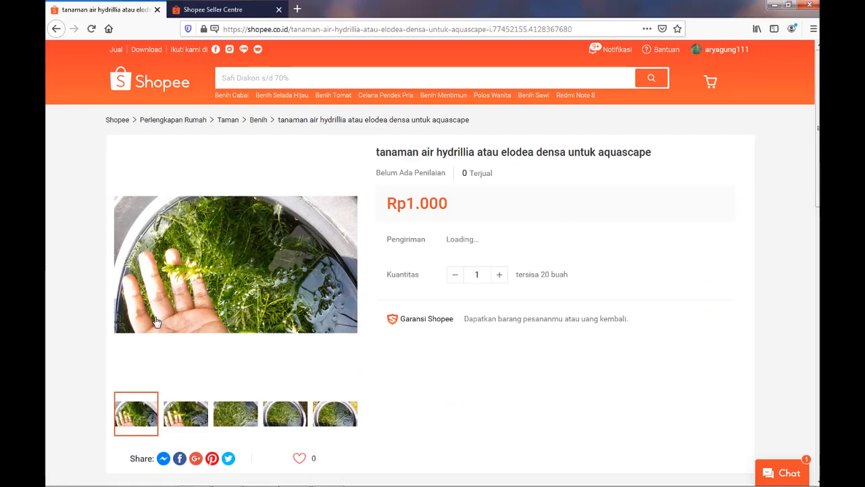
click(187, 412)
click(187, 412)
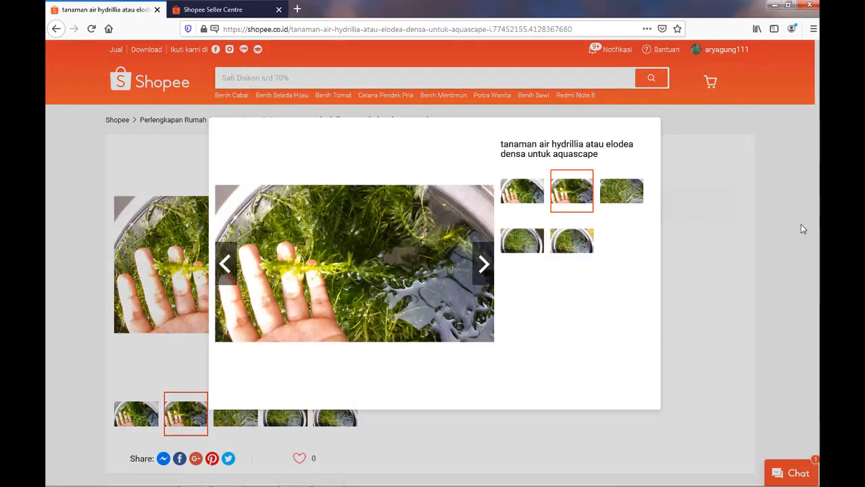
click(785, 250)
Open the YouTube review link from the product description in a new browser tab and switch to it.
scroll(785, 250, down, 1)
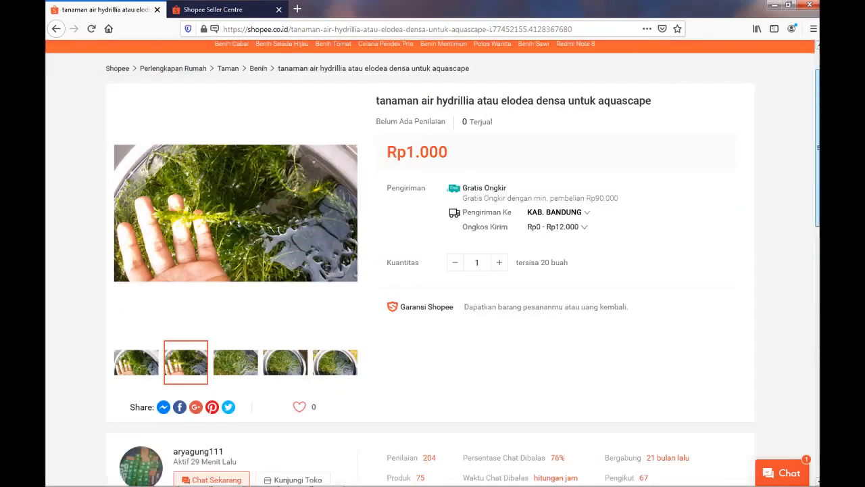
drag(817, 147, 817, 349)
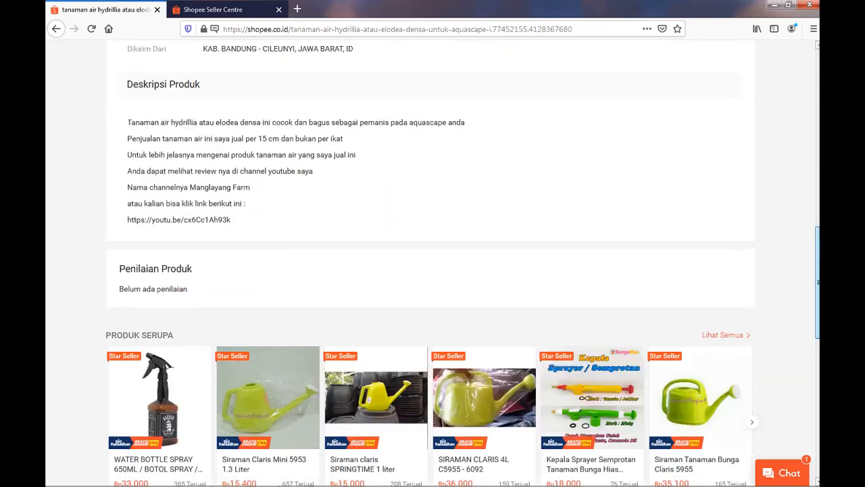
drag(818, 283, 818, 279)
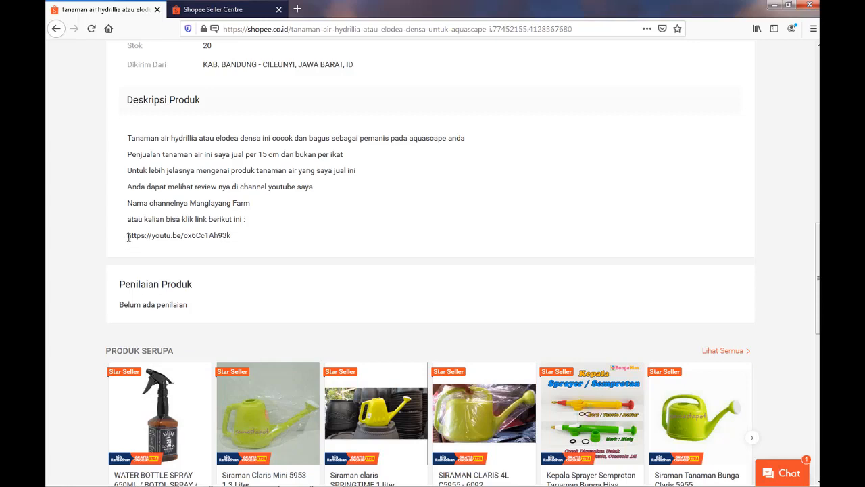
drag(128, 237, 233, 241)
right_click(222, 235)
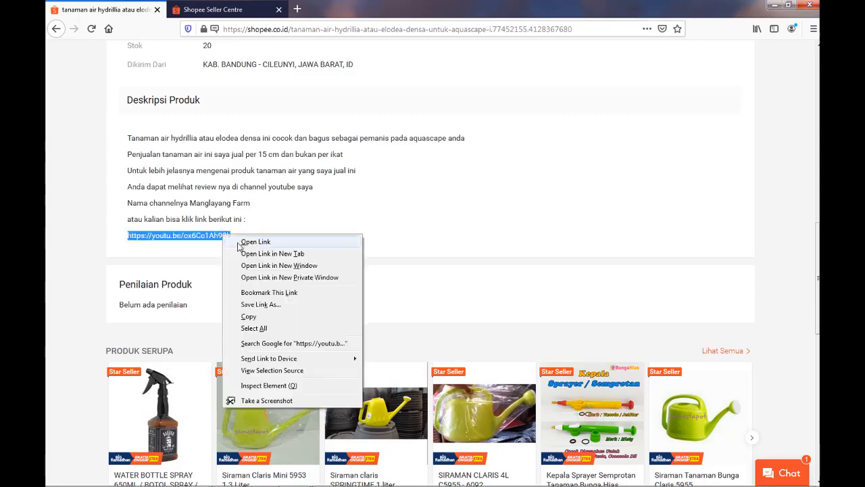
click(244, 254)
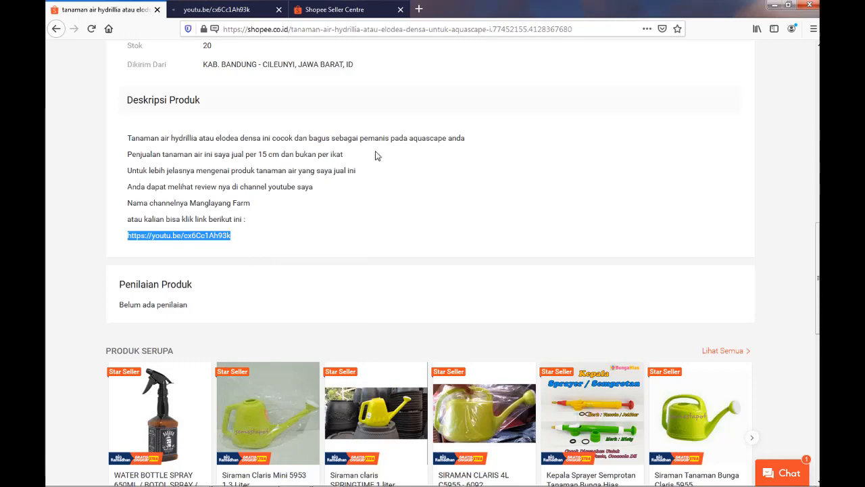
click(234, 14)
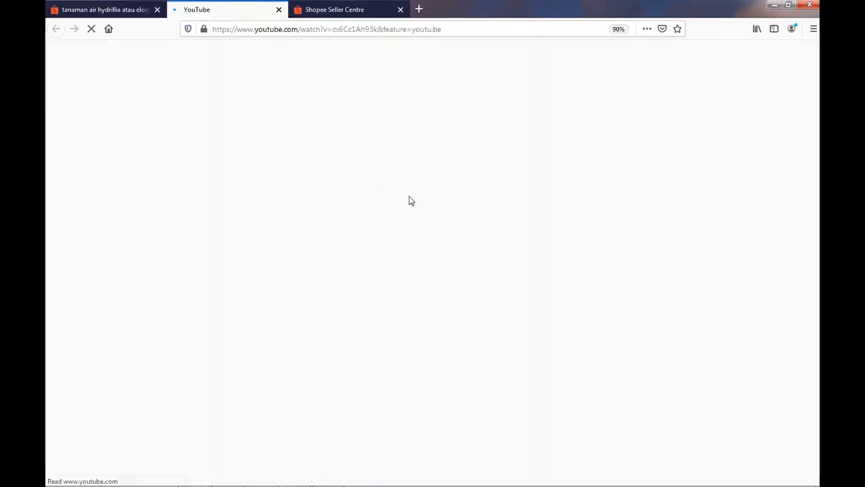